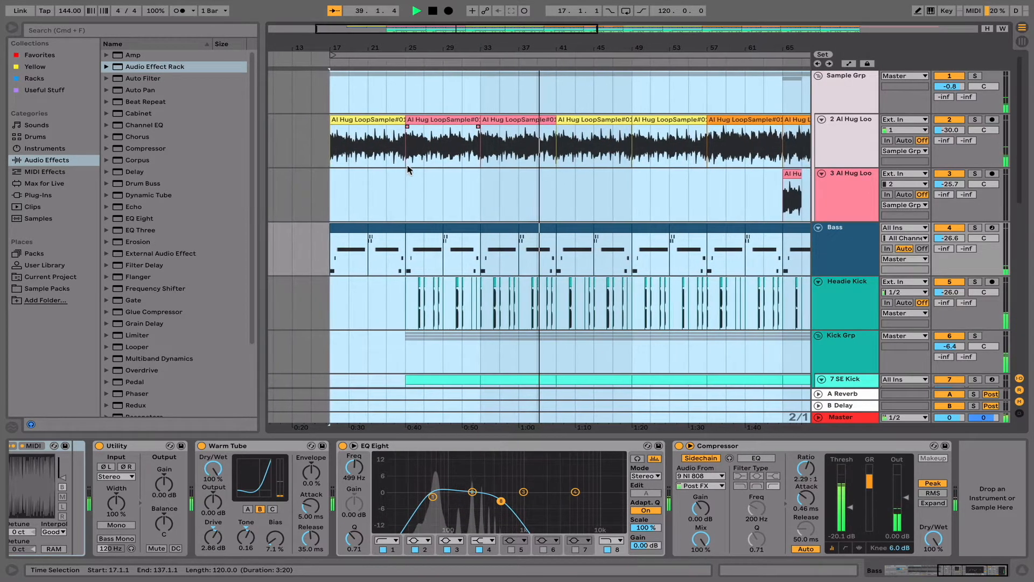
- View the Minta Foundry sample library page in Safari and return to the Ableton Live arrangement
key("ctrl+Left")
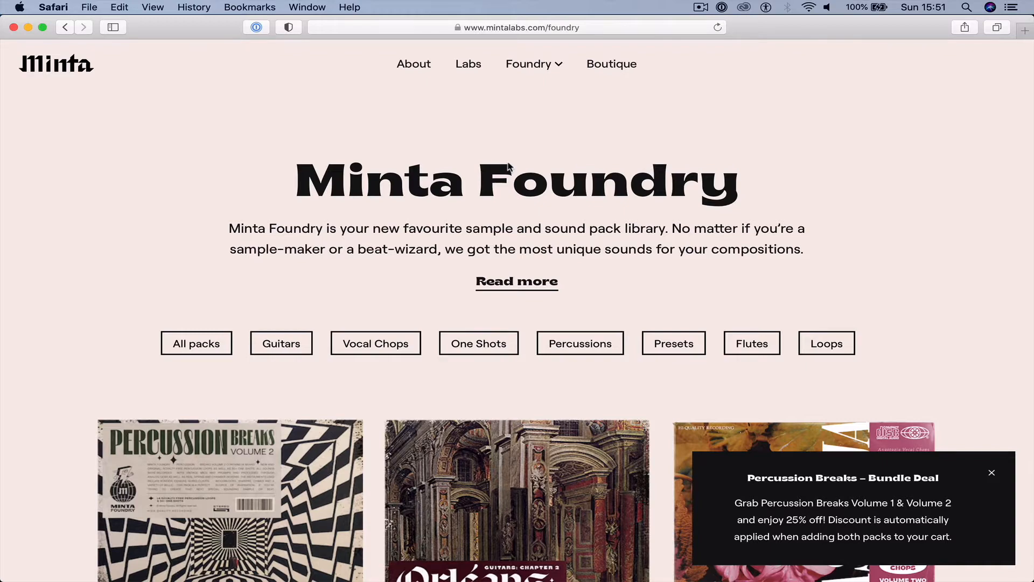
key("ctrl+Right")
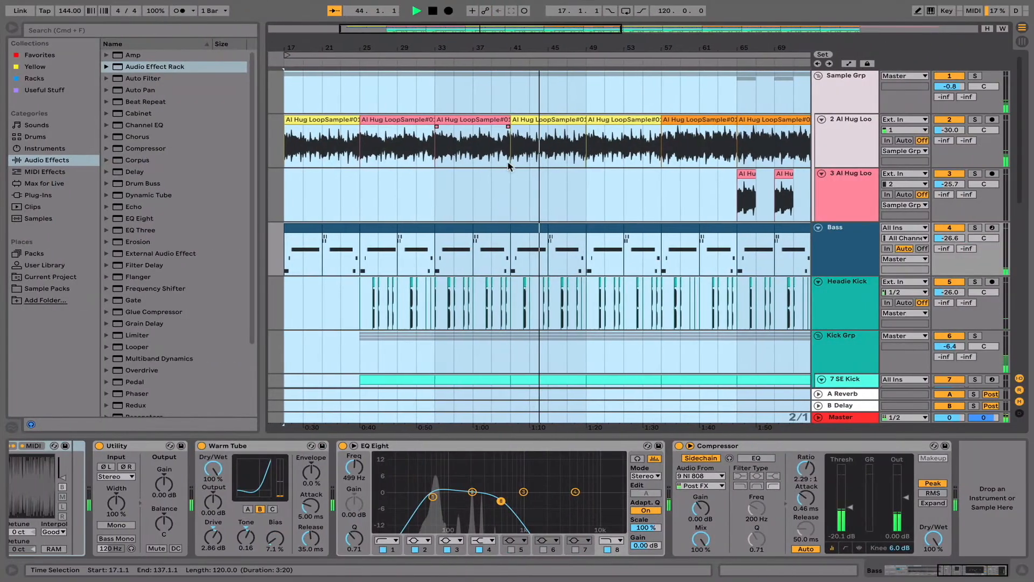
scroll(509, 166, "left", 3)
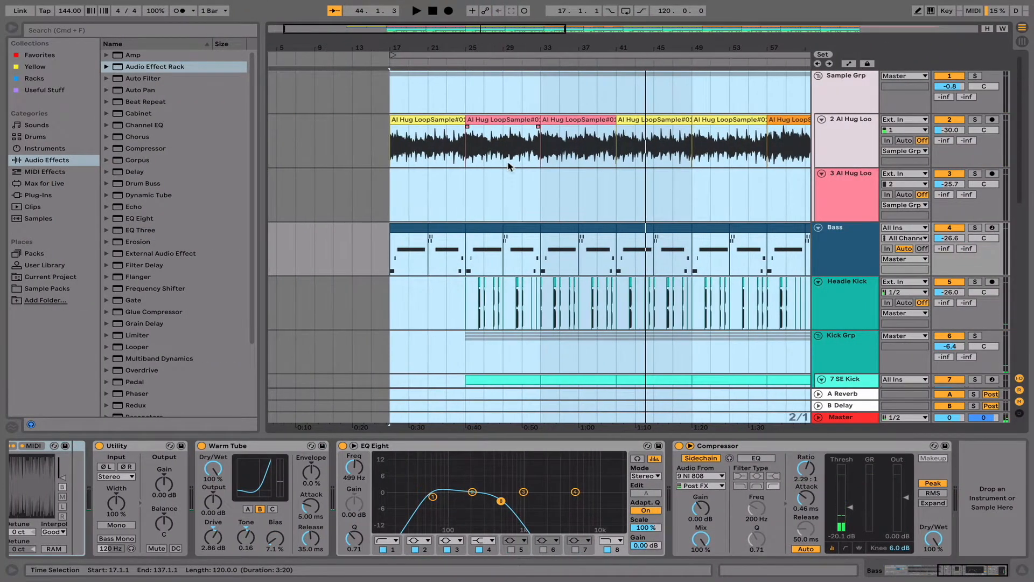
- Audition the first yellow clip at bar 17 on the 2 Al Hug Loo track in solo
left_click(428, 119)
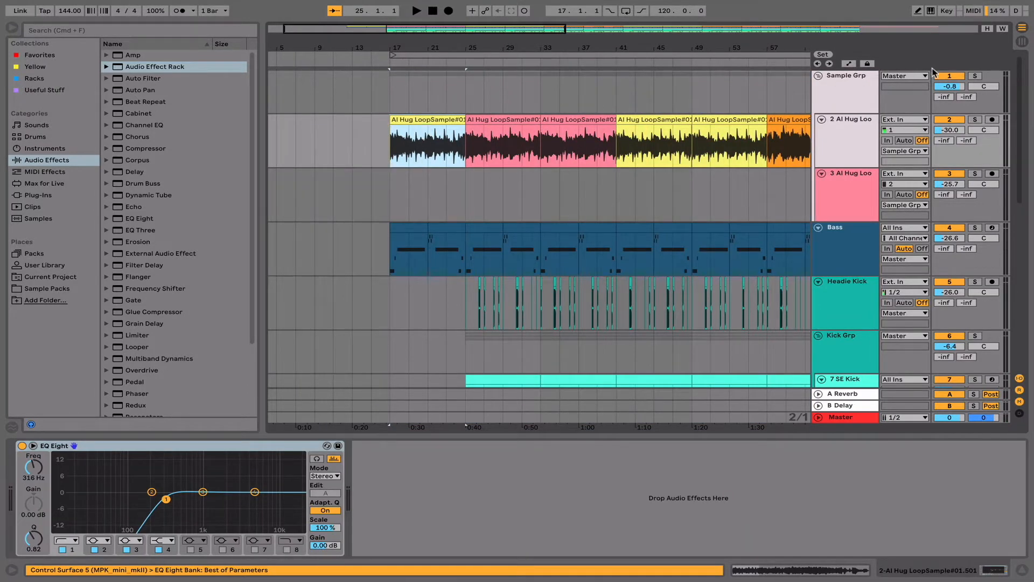
left_click(976, 119)
key("space")
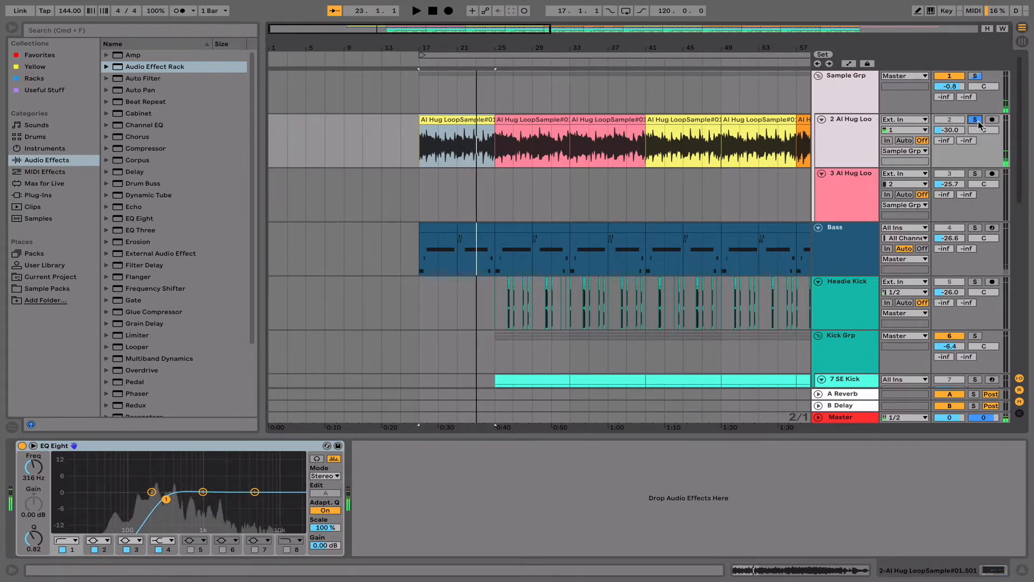
key("space")
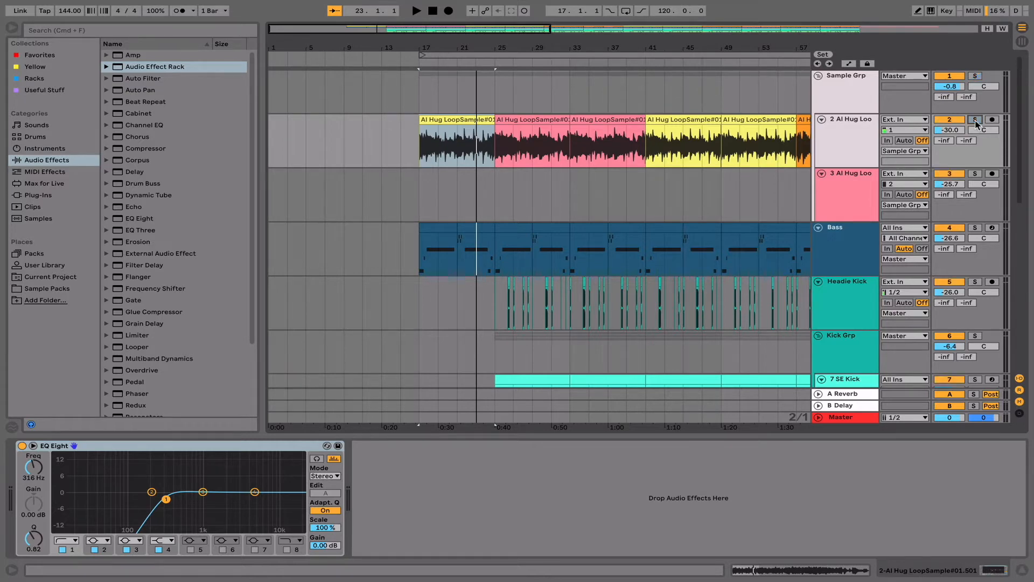
left_click(673, 129)
scroll(584, 190, "right", 4)
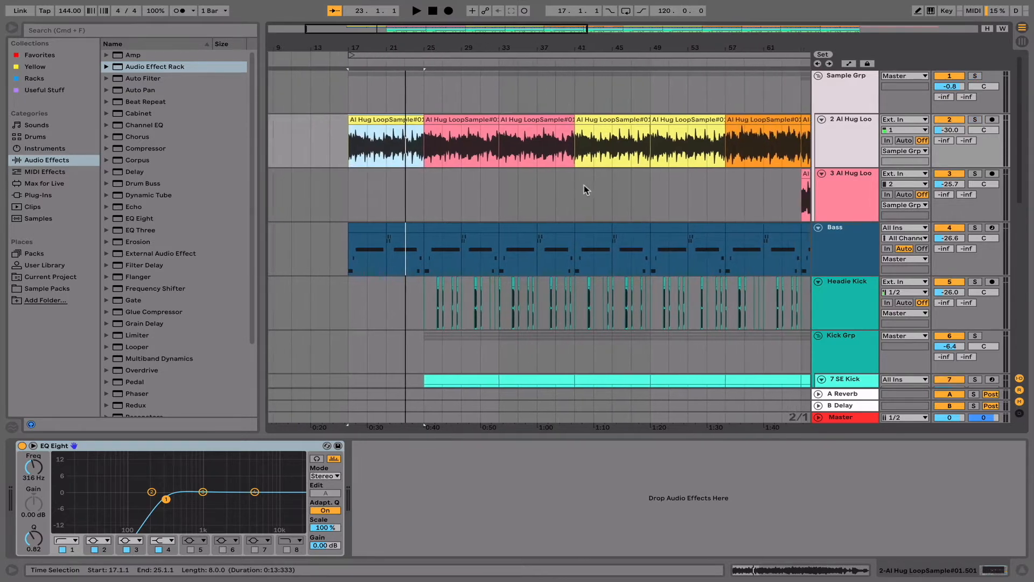
left_click(330, 202)
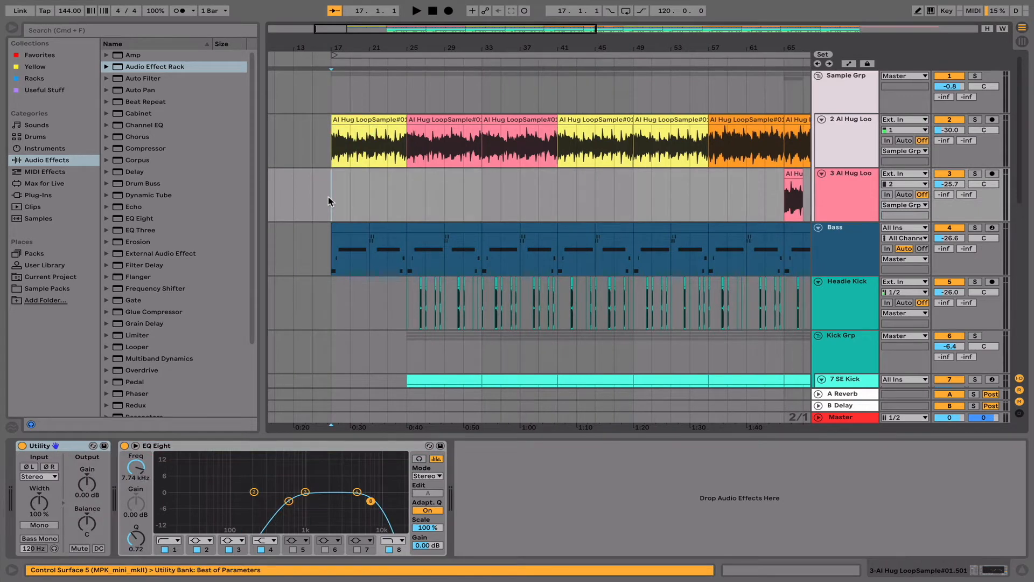
left_click(331, 152)
scroll(330, 153, "right", 1)
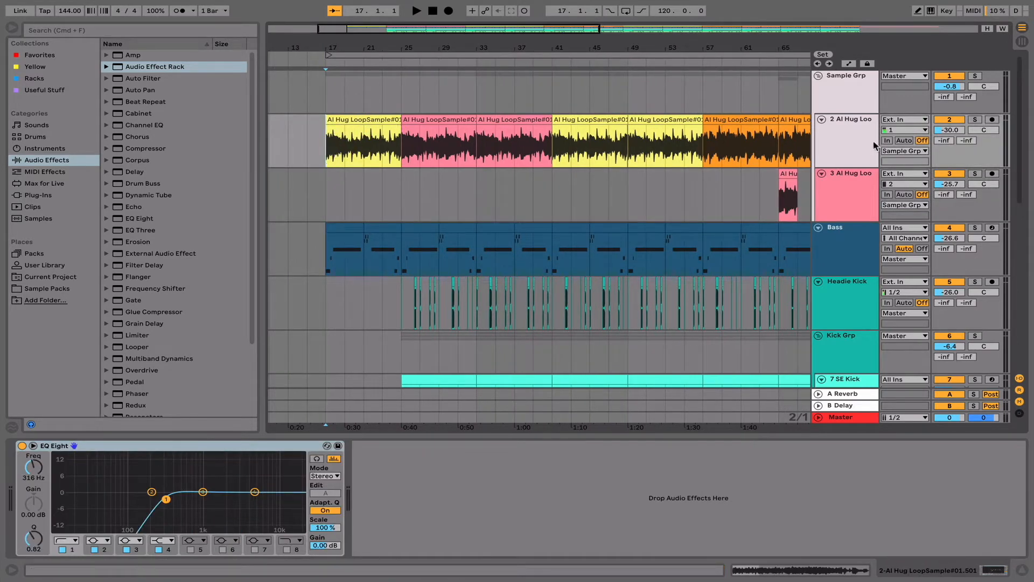
- Insert an audio track below 2 Al Hug Loo and copy the yellow loop onto it, extended from bar 17 to bar 55
left_click(861, 151)
right_click(836, 144)
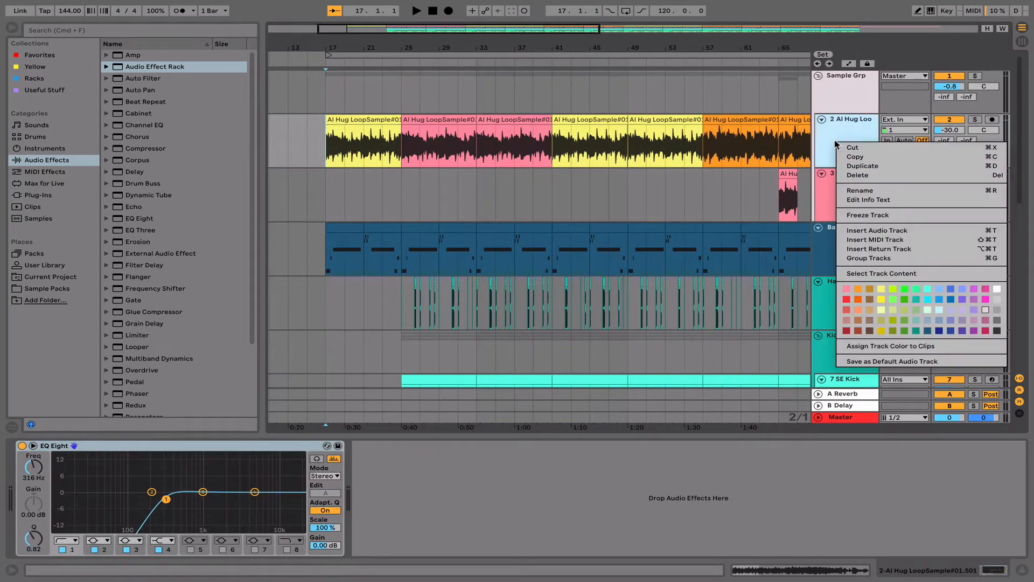
left_click(884, 231)
left_click(368, 119)
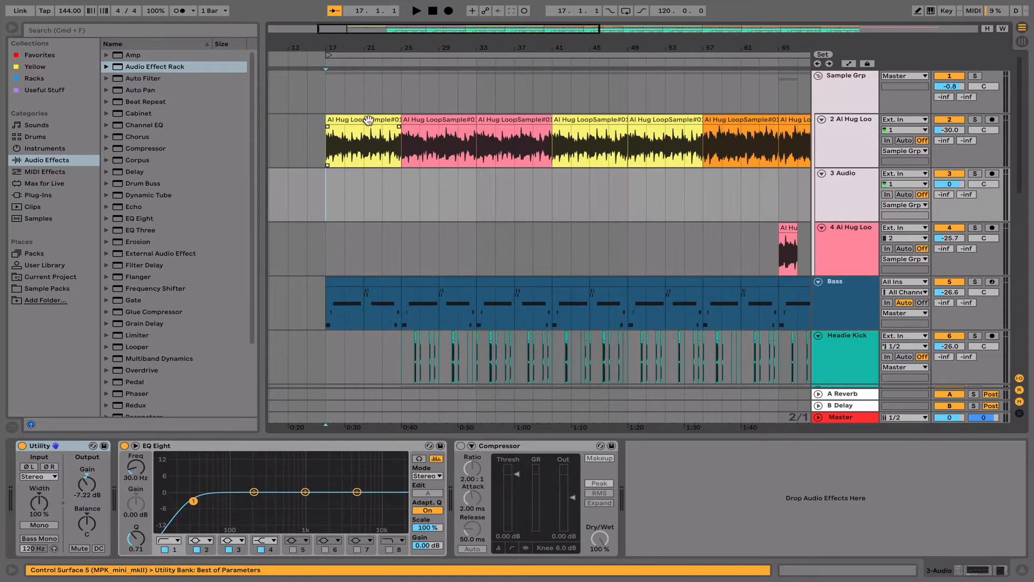
left_click_drag(369, 119, 682, 206)
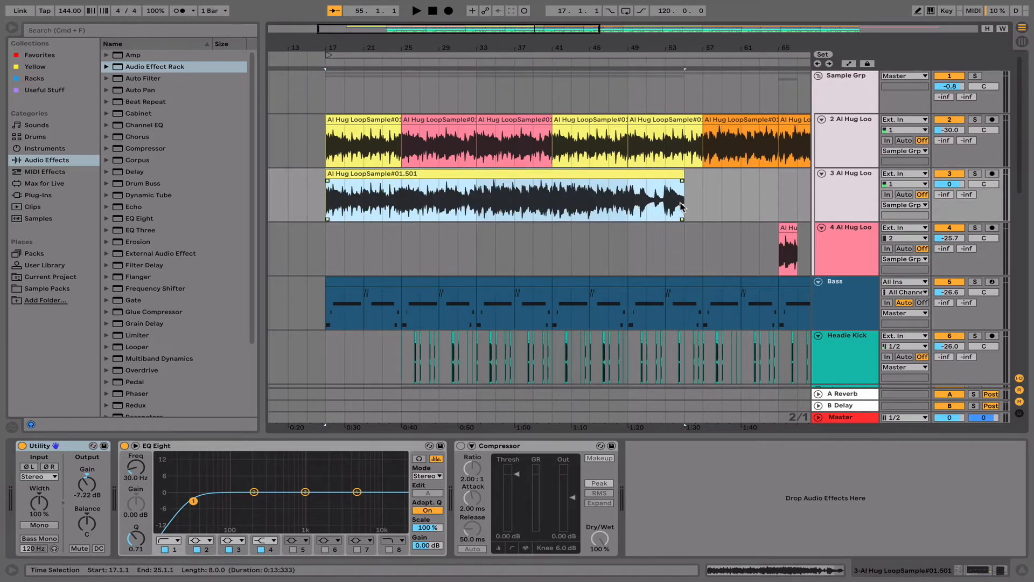
- Solo the new loop track with its volume at -24.2 dB and play the full-length sample from bar 17
left_click(974, 174)
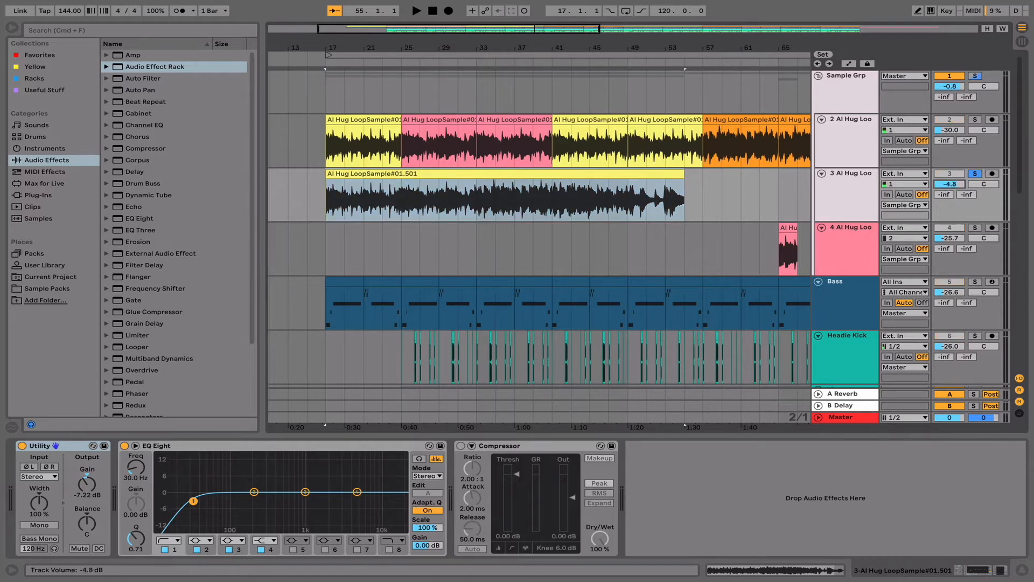
left_click_drag(950, 184, 949, 190)
left_click(339, 176)
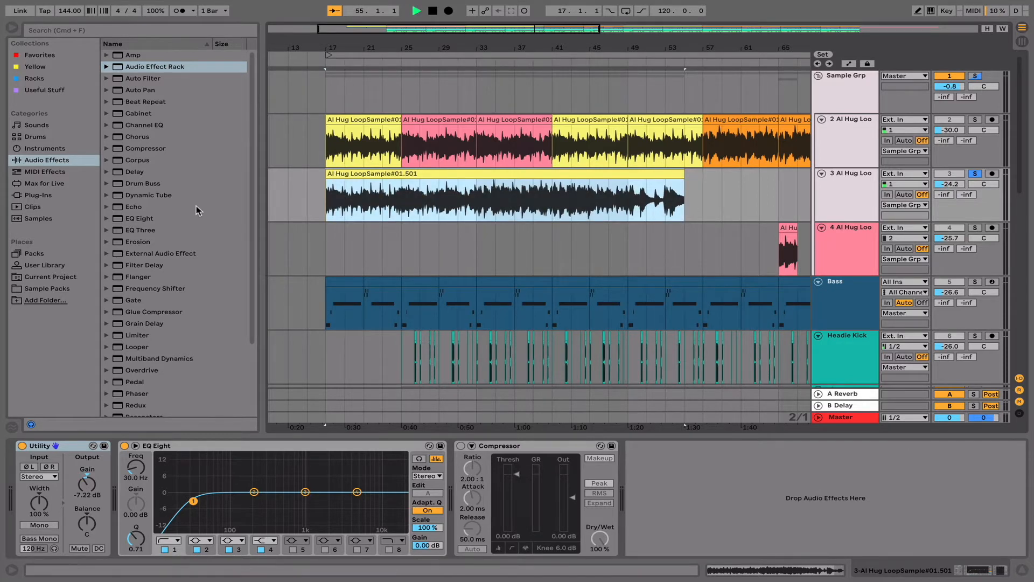
key("space")
key("space")
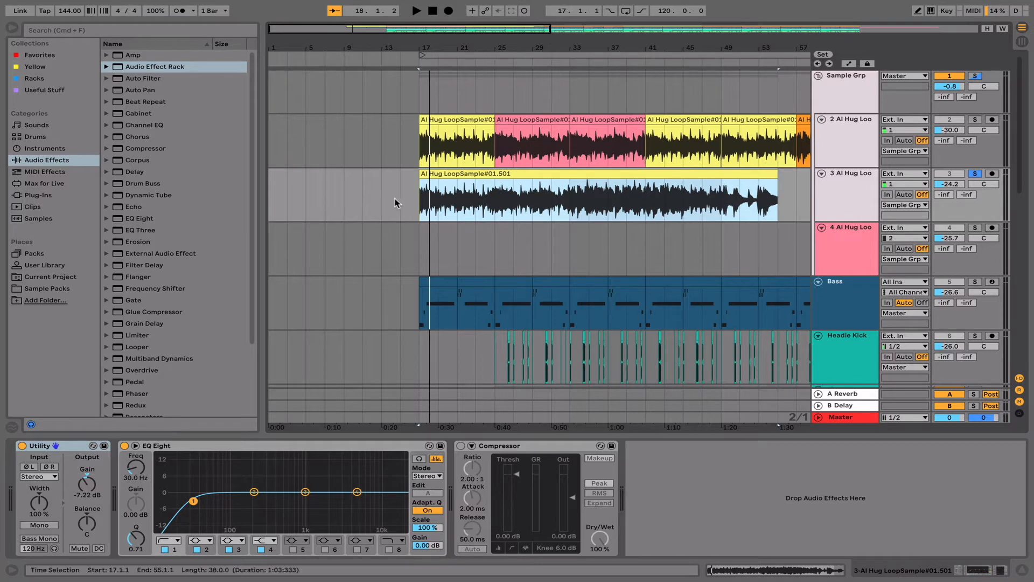
- Compare sections of the full-length loop by playing it from bars 17, 25 and 33
left_click(422, 200)
key("space")
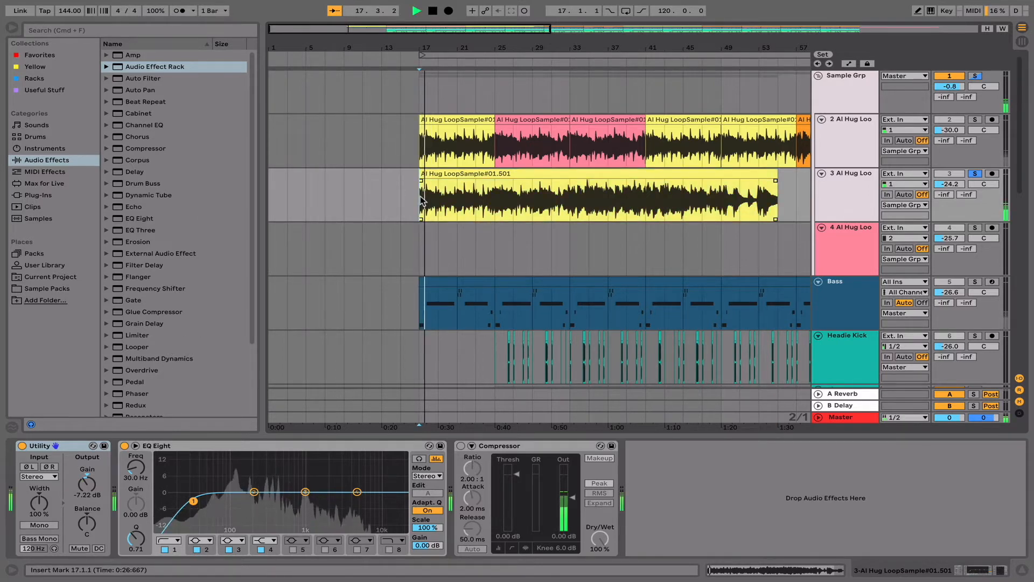
key("space")
left_click(496, 207)
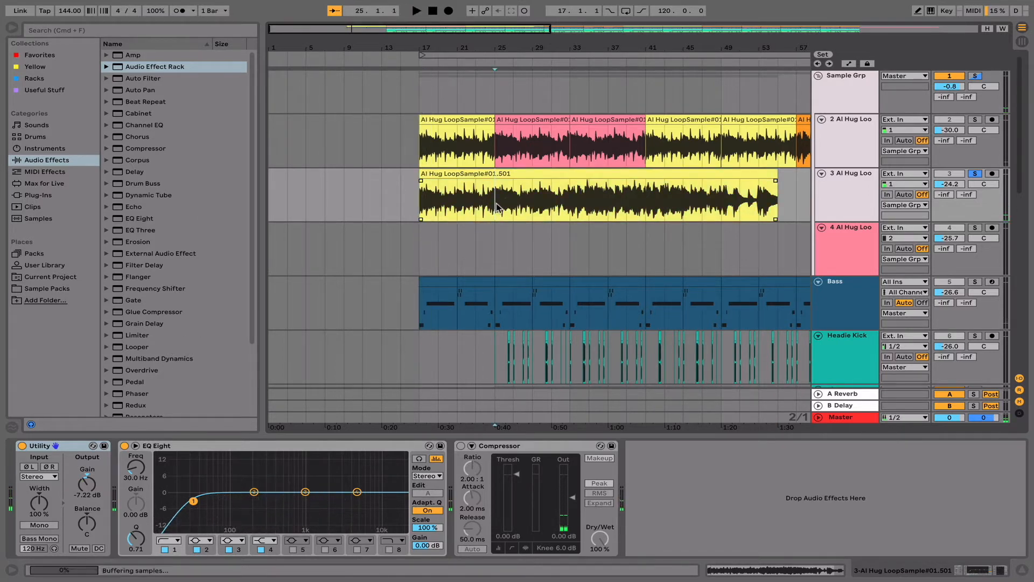
key("space")
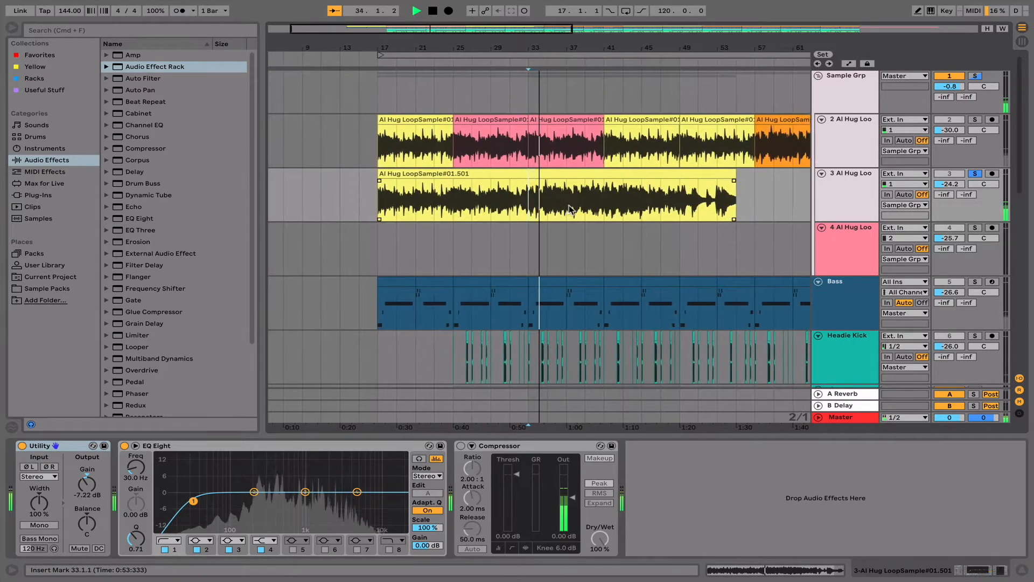
key("space")
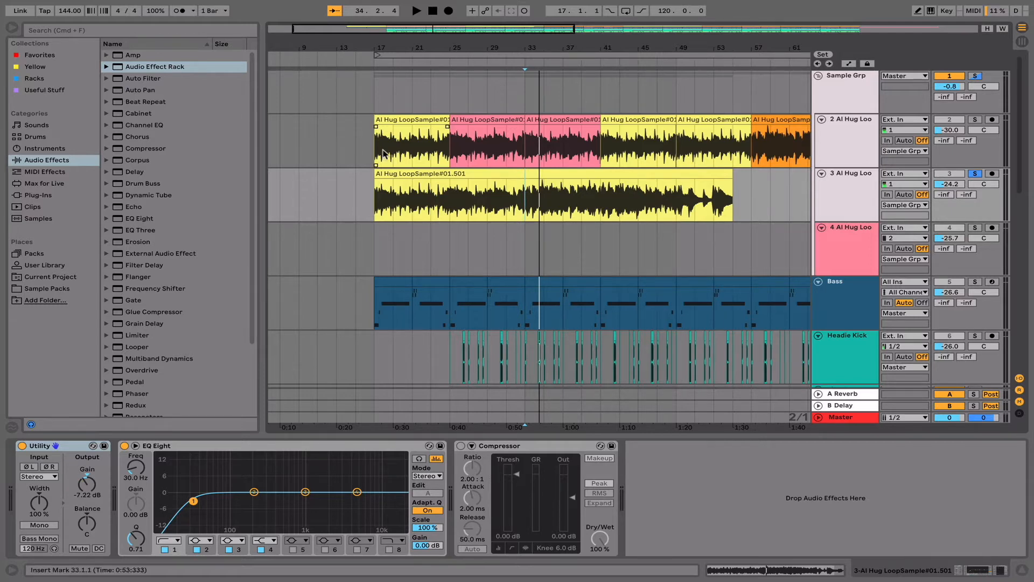
- Delete the full-length loop's track and the pink Al Hug Loo track below it
left_click(407, 174)
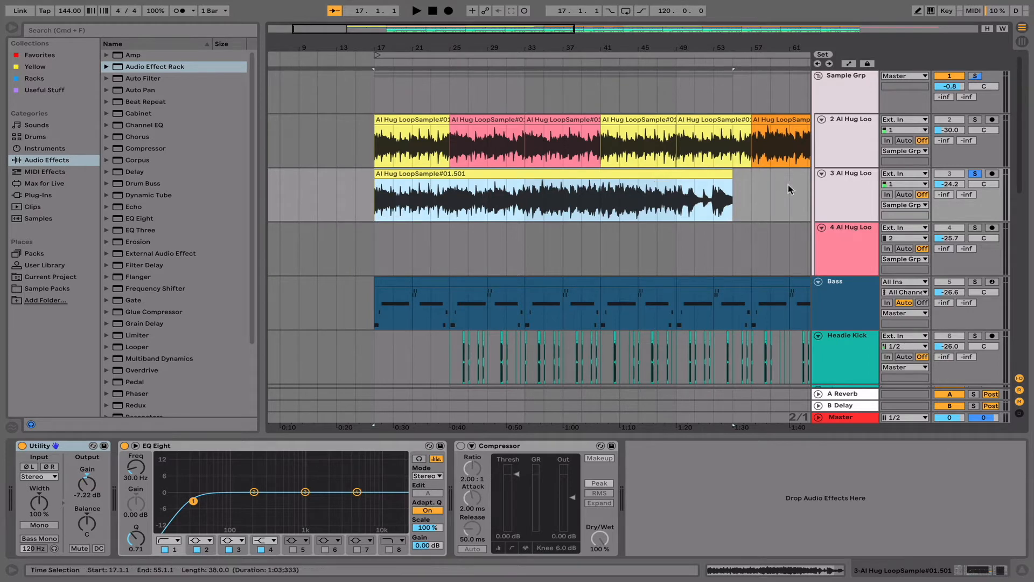
left_click(842, 206)
key("Delete")
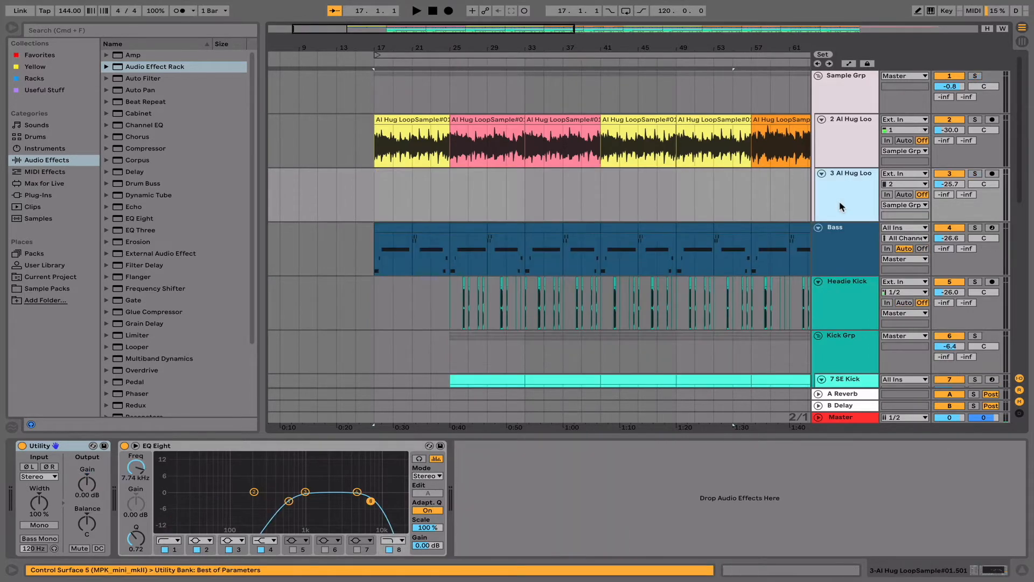
key("Delete")
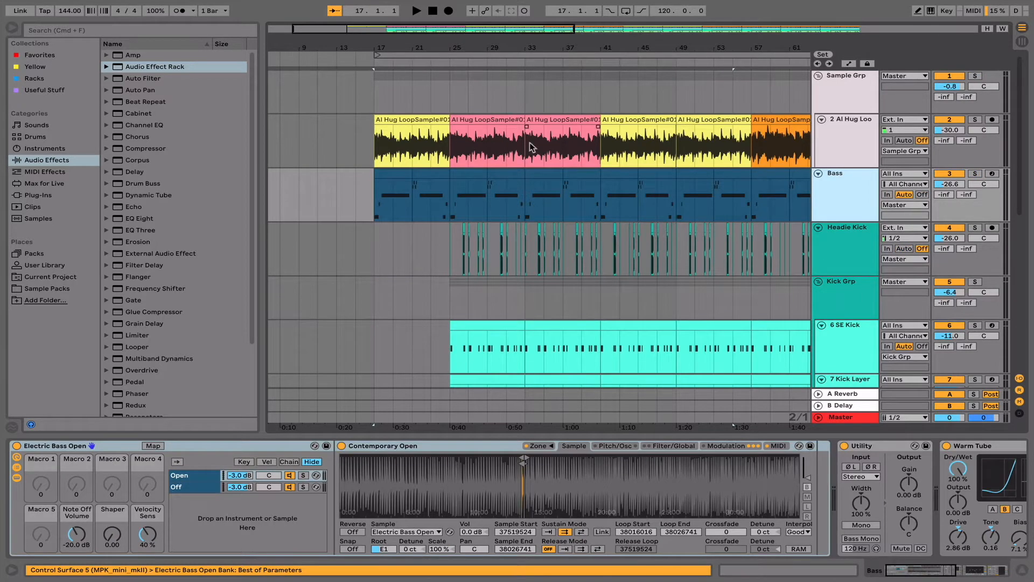
- Open the pink clip at bar 25 in the clip view and examine its third warp marker
left_click(496, 117)
double_click(496, 118)
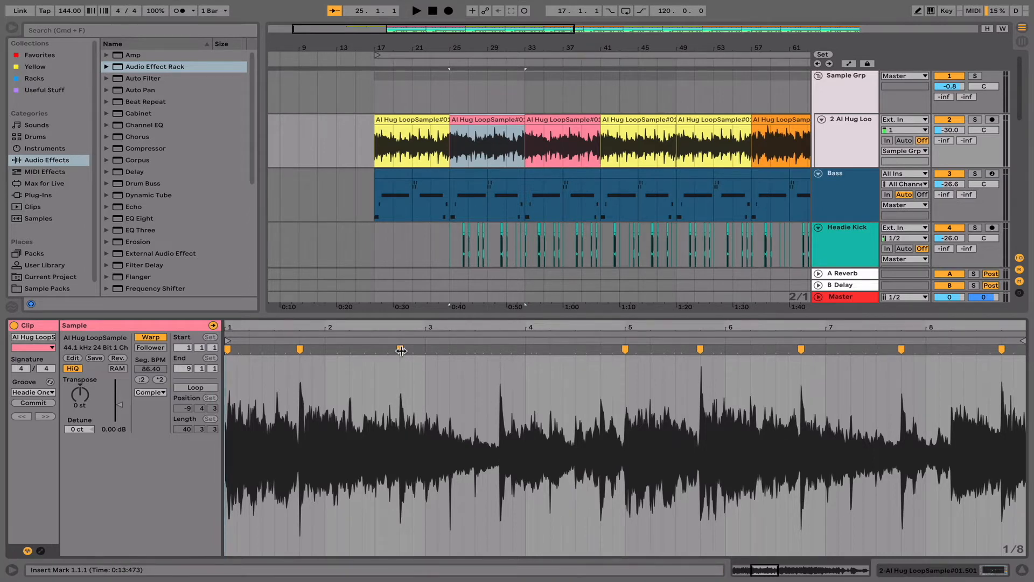
mouse_move(401, 351)
left_mouse_down()
mouse_move(389, 355)
mouse_move(400, 354)
left_mouse_up()
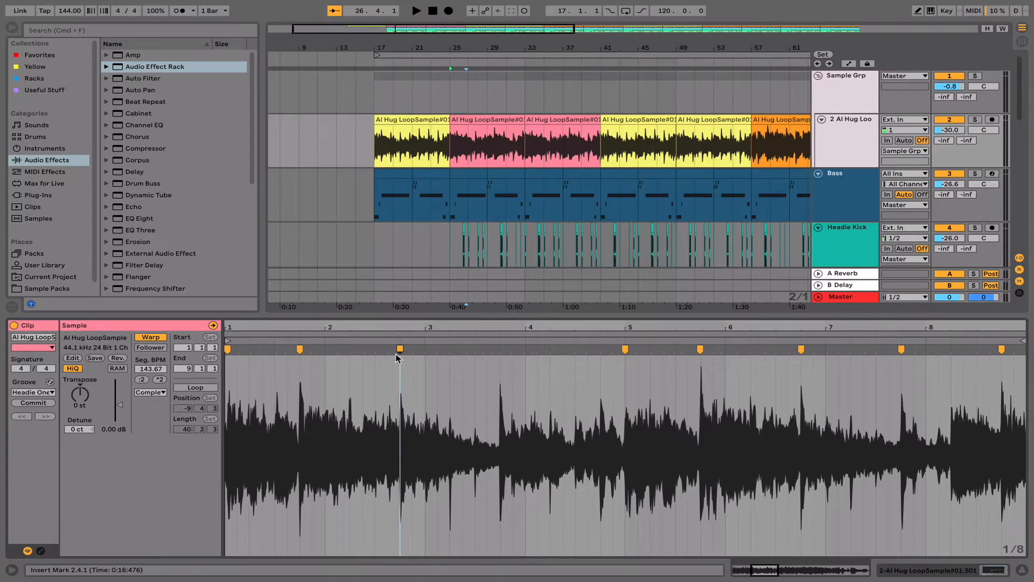
- Play the yellow clip at bar 17 and solo the 2 Al Hug Loo track
left_click(395, 120)
key("space")
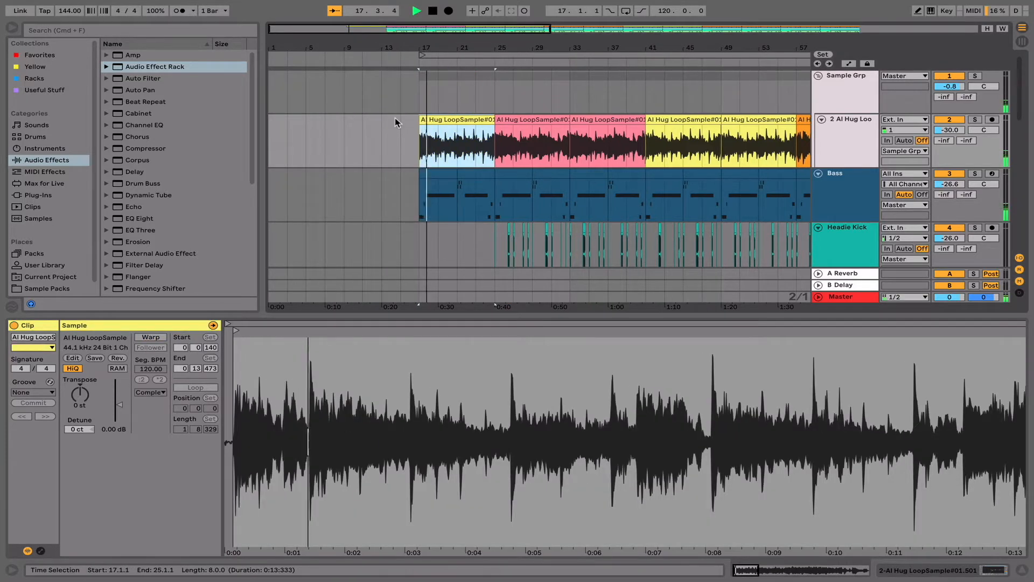
left_click(513, 140)
left_click(975, 120)
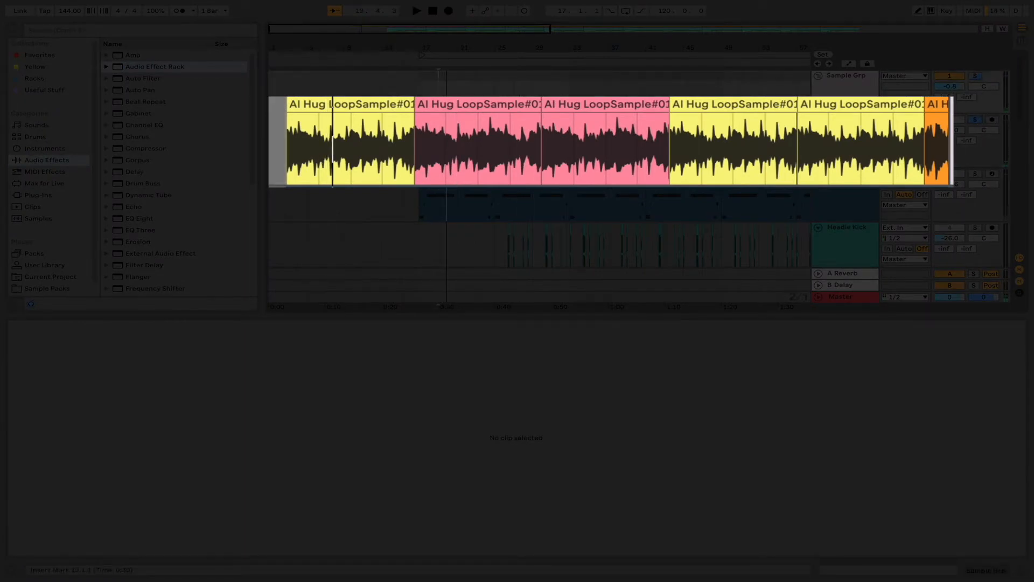
- Audition the soloed loop arrangement from bar 31 in the pink section and from bar 43 in the yellow section
left_click(553, 84)
key("space")
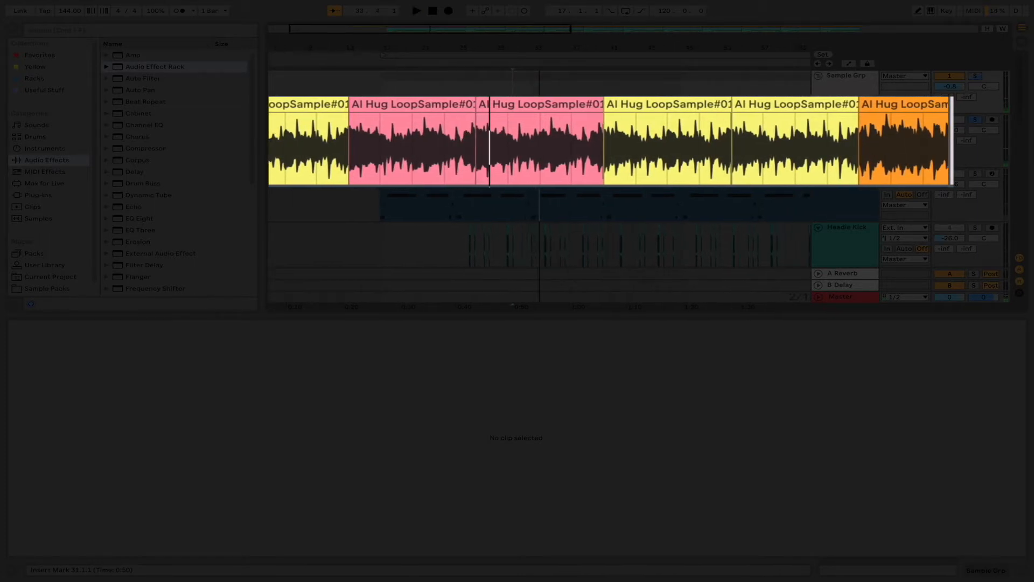
left_click(626, 84)
key("space")
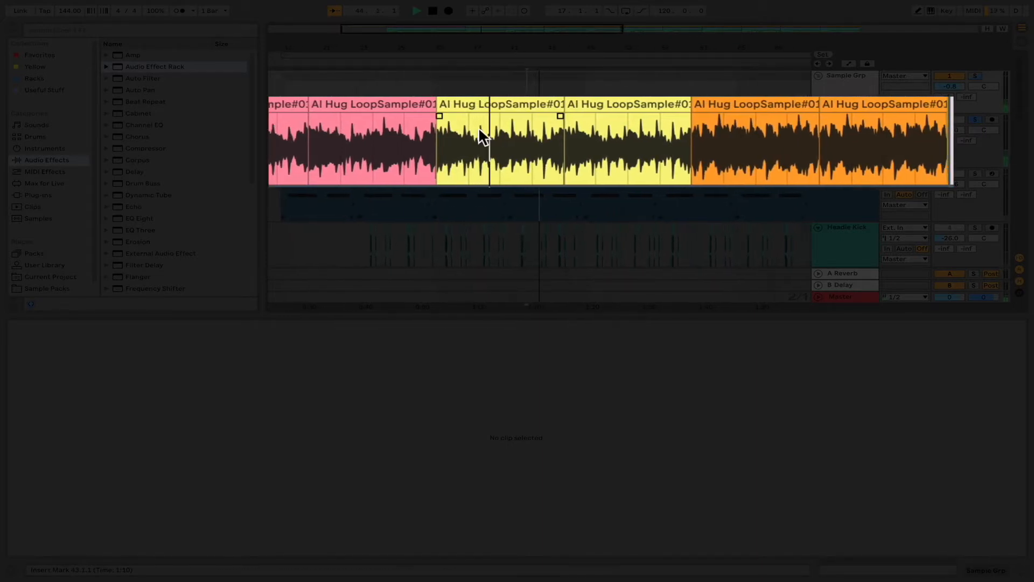
key("space")
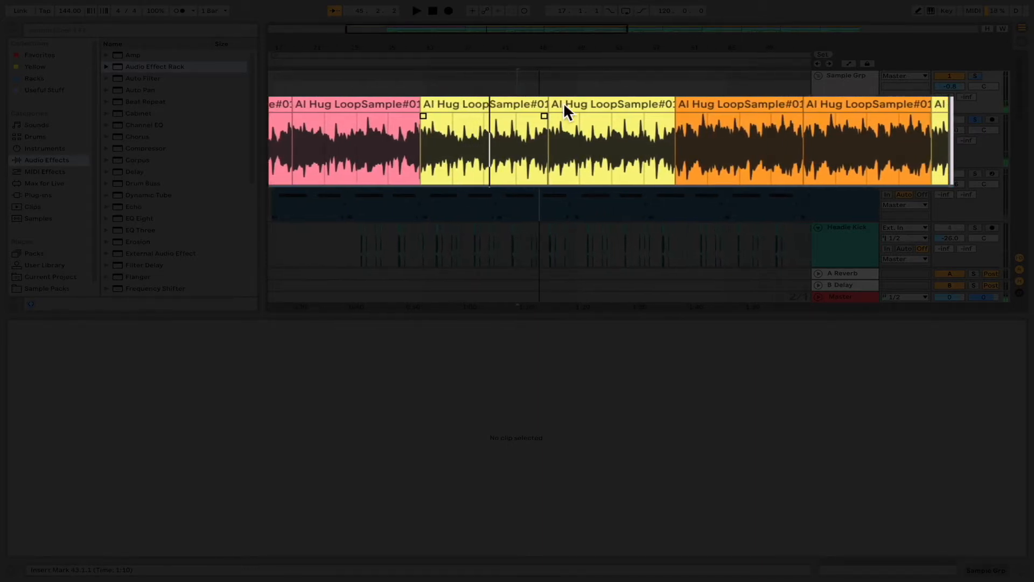
- Audition the soloed loop arrangement from bar 57 in the orange section and from bar 77 in the yellow section
left_click(650, 84)
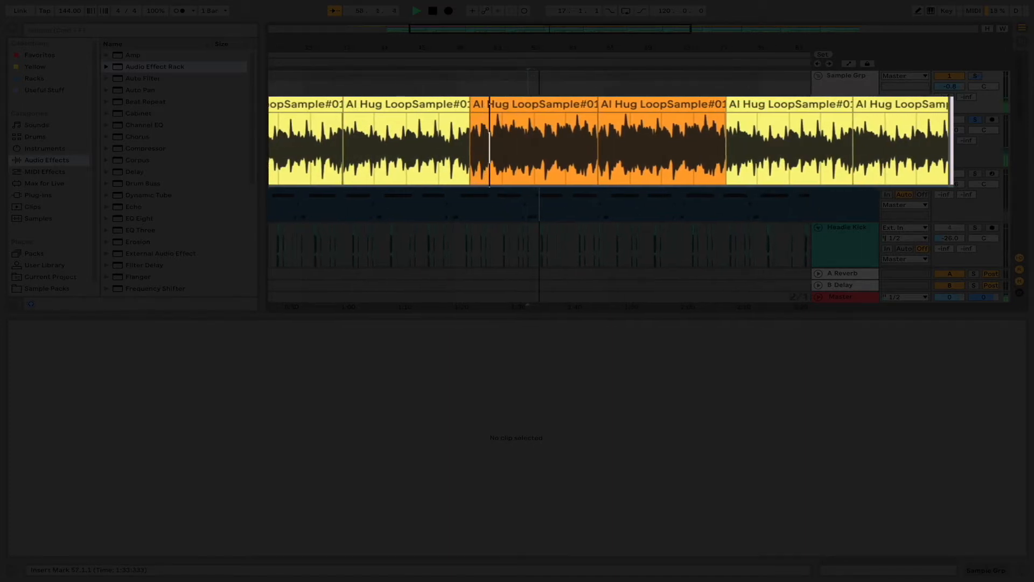
key("space")
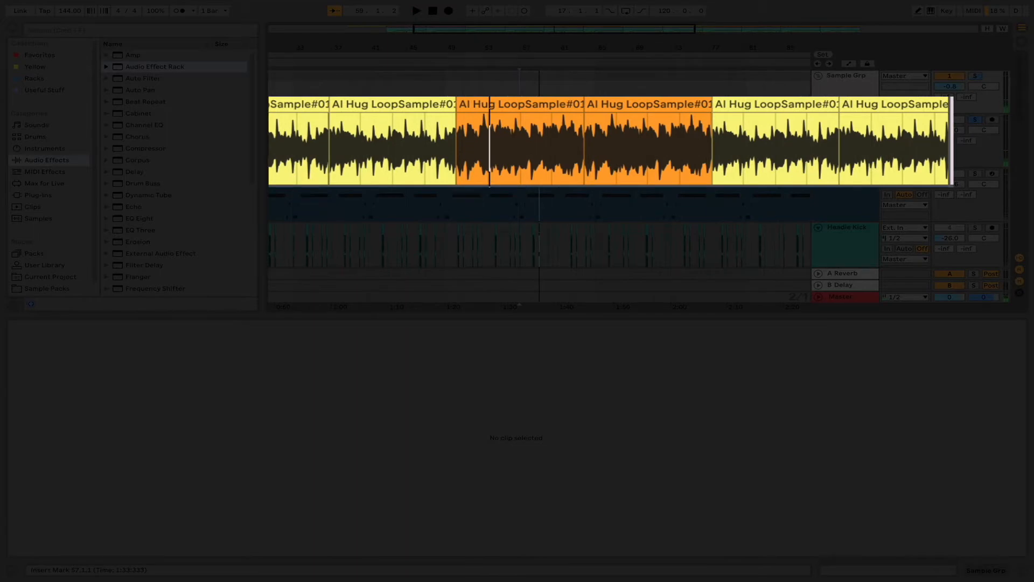
scroll(609, 135, "right", 5)
key("space")
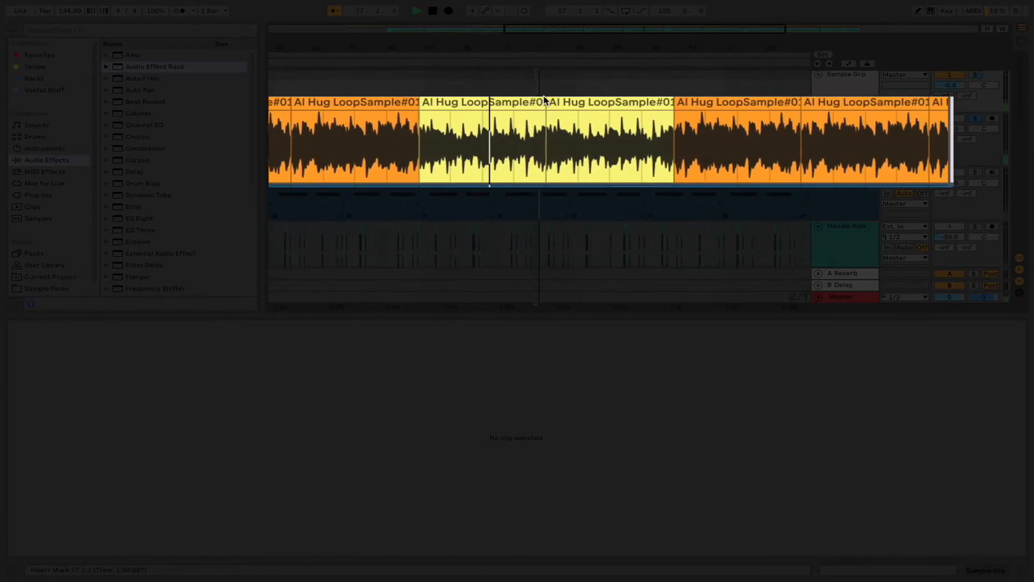
key("space")
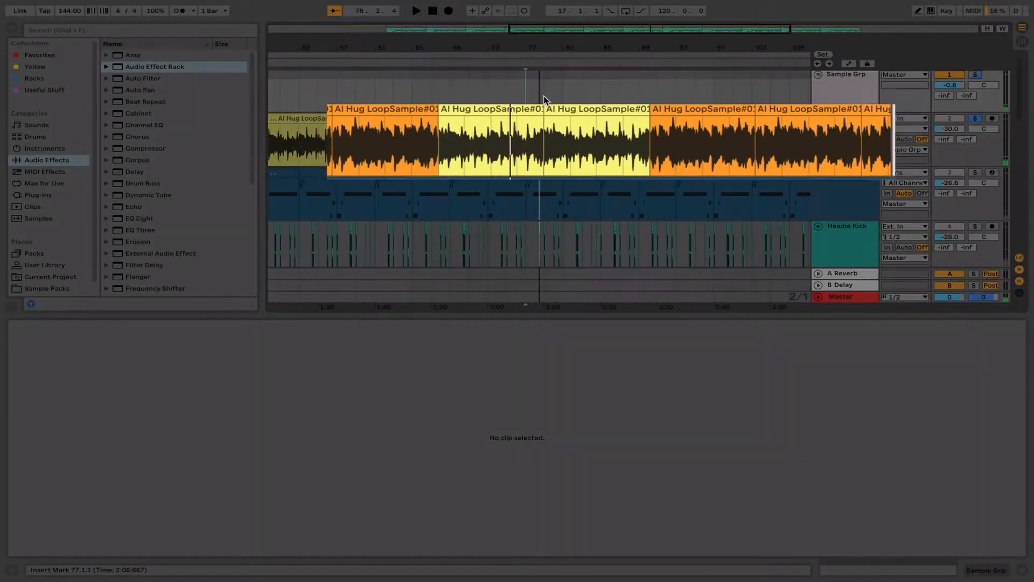
- Audition the final orange section of the soloed loop from bars 95, 101 and 109
scroll(544, 96, "right", 5)
left_click(547, 93)
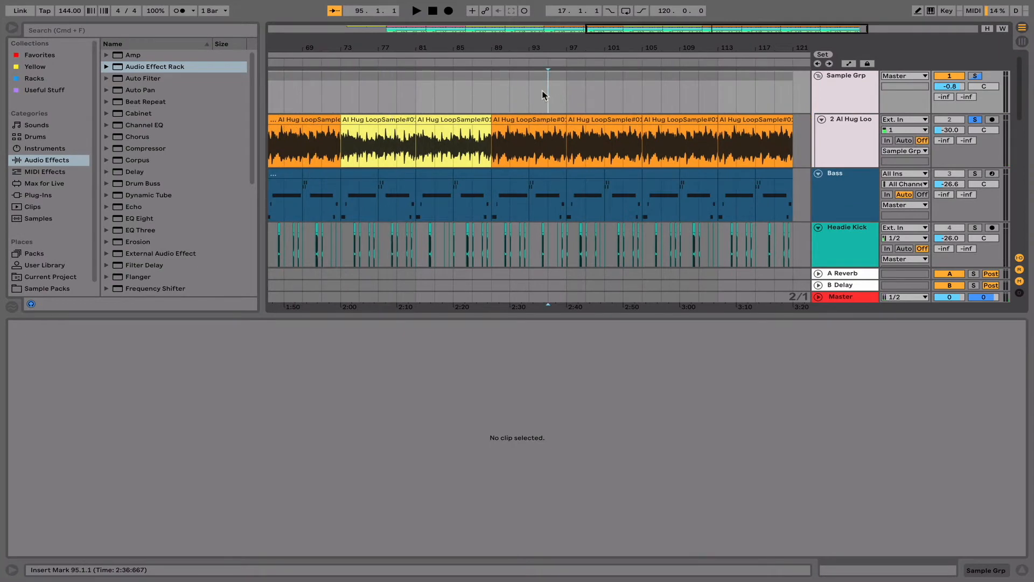
key("space")
left_click(582, 95)
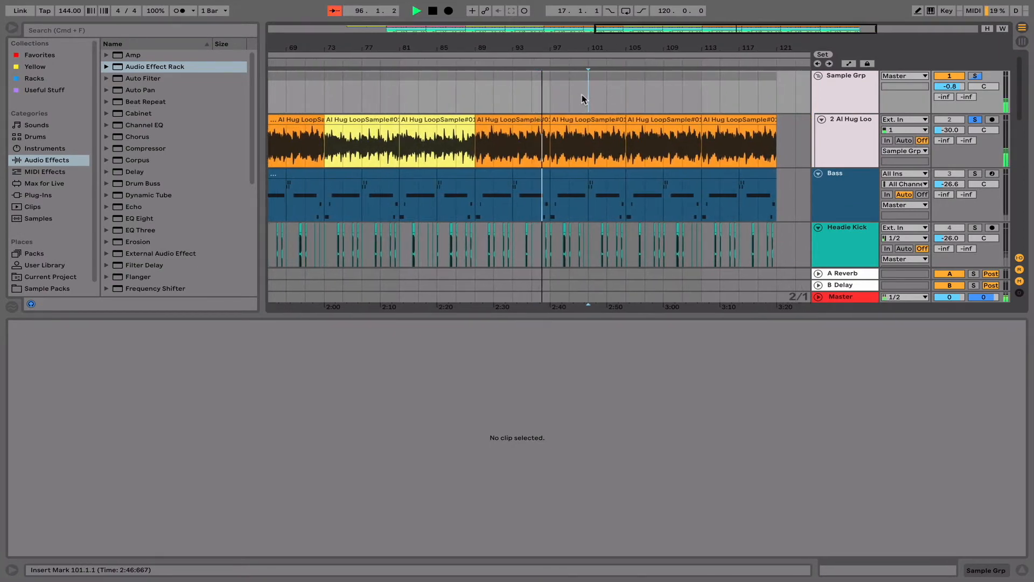
left_click(616, 100)
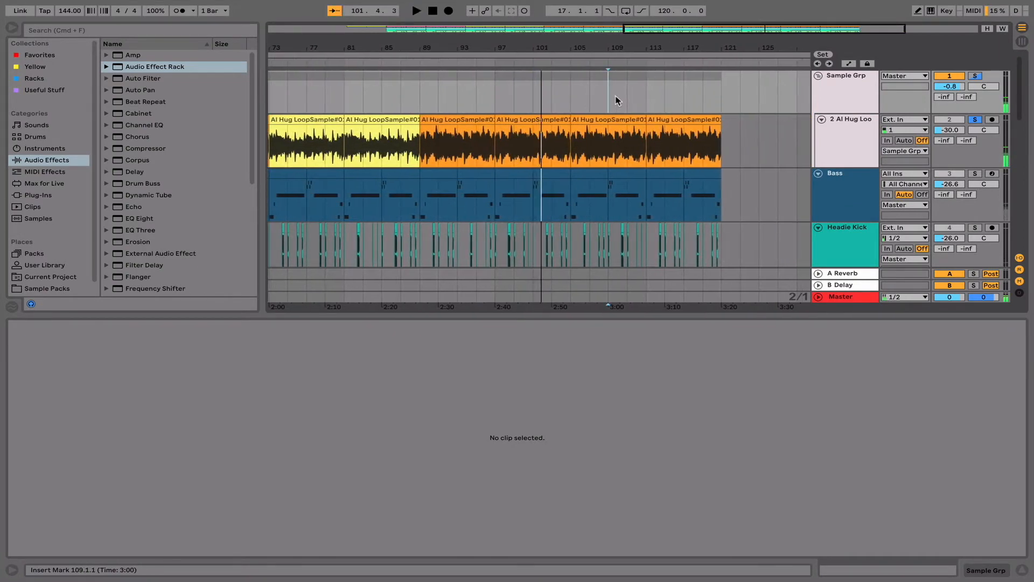
- Undo the deletion of the pink 3 Al Hug Loo track and place the insert marker at bar 65
scroll(795, 149, "down", 5)
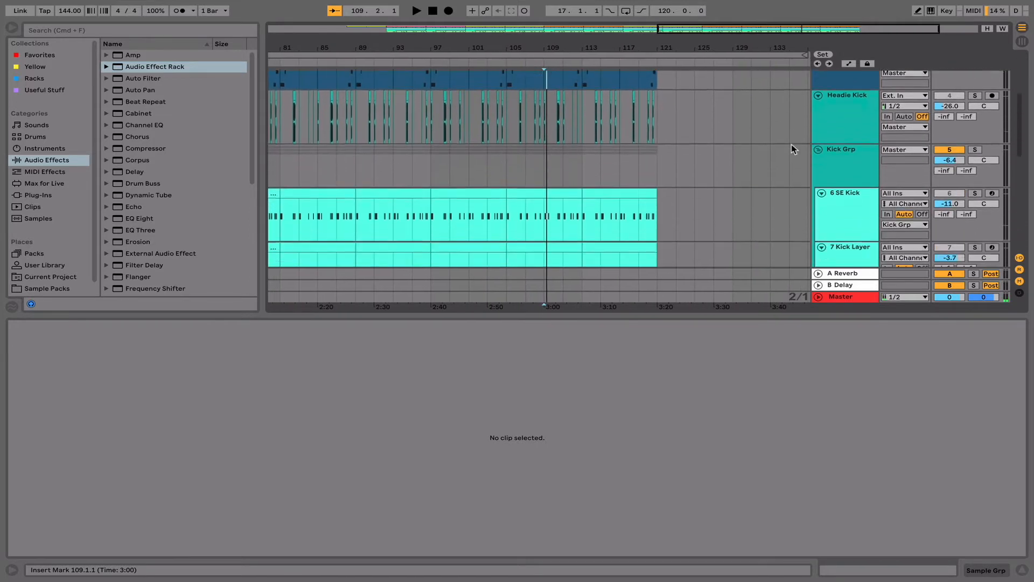
scroll(794, 149, "up", 5)
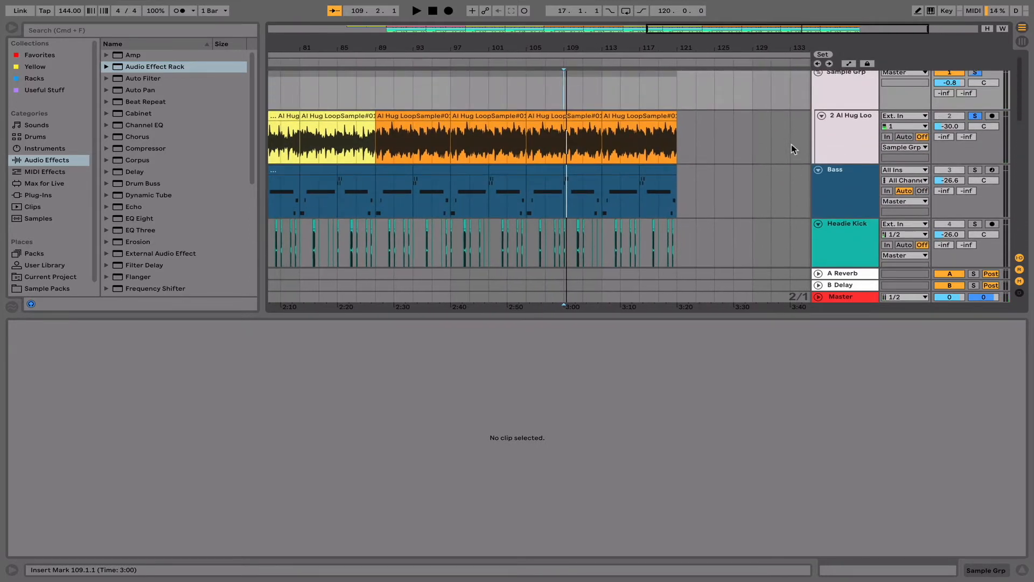
key("super+z")
scroll(795, 149, "left", 4)
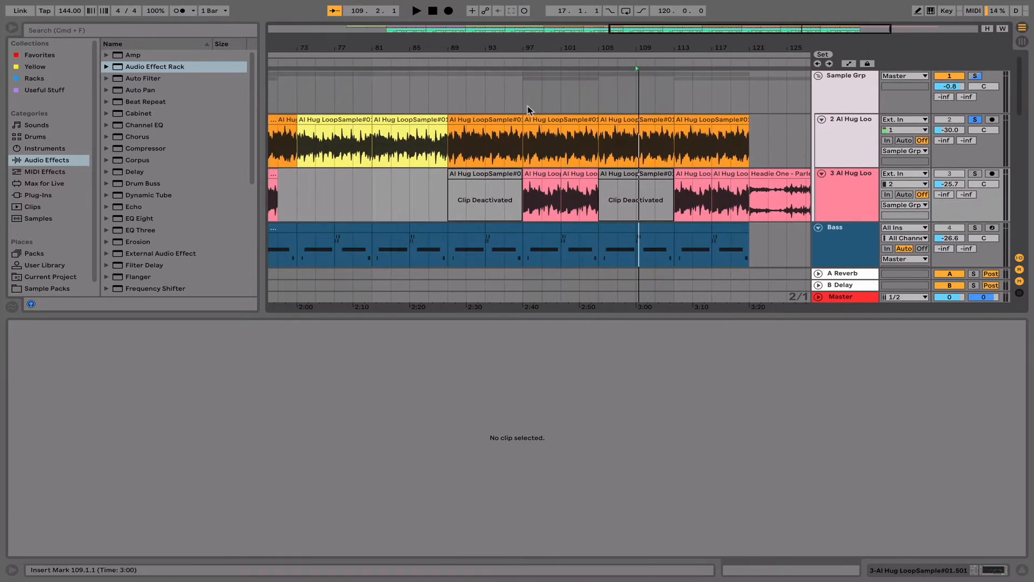
scroll(528, 110, "left", 10)
scroll(527, 110, "right", 5)
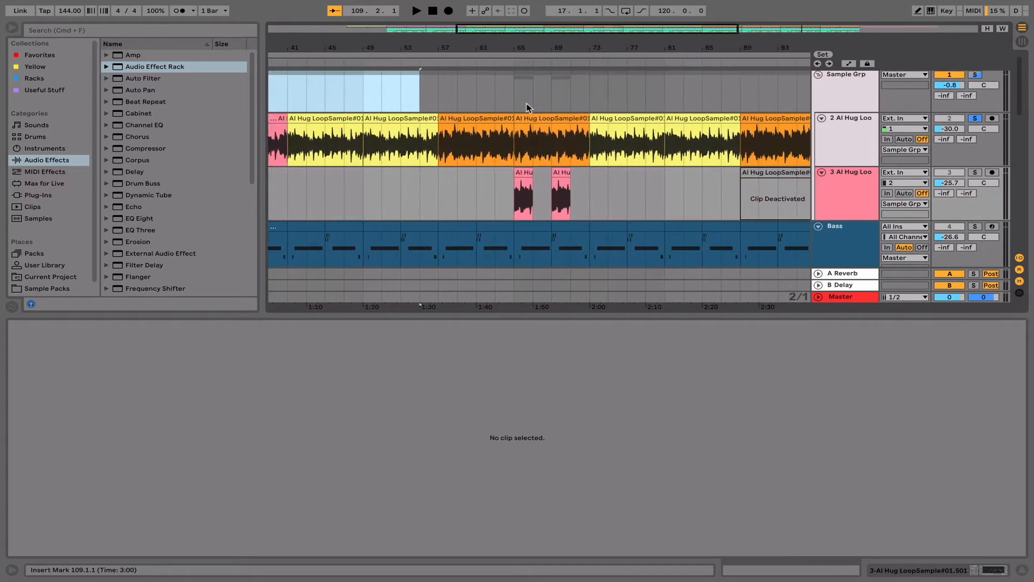
left_click(516, 103)
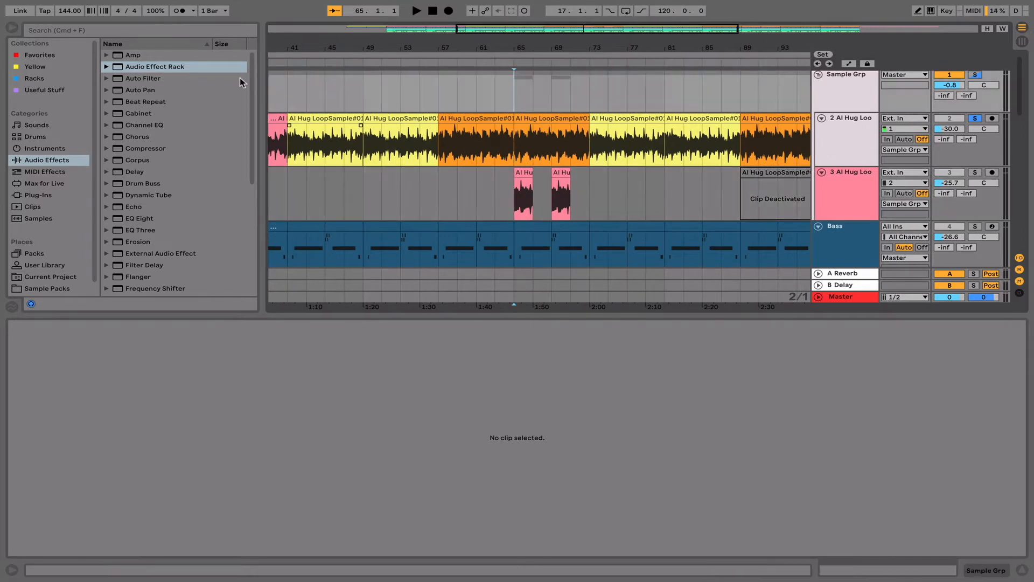
- Audition the second pink clip of the soloed loop from bar 35
scroll(353, 104, "left", 3)
scroll(377, 102, "left", 1)
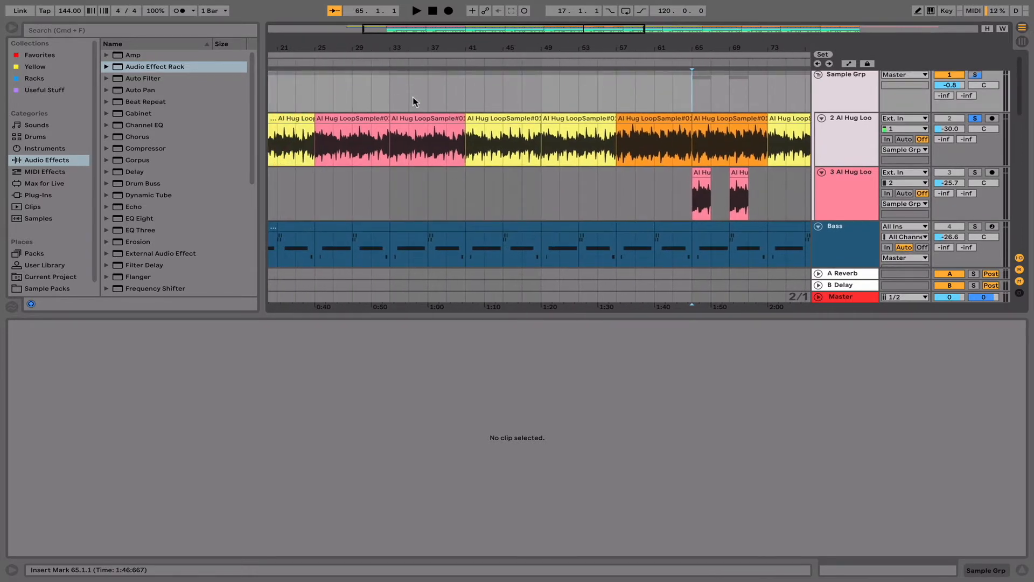
key("space")
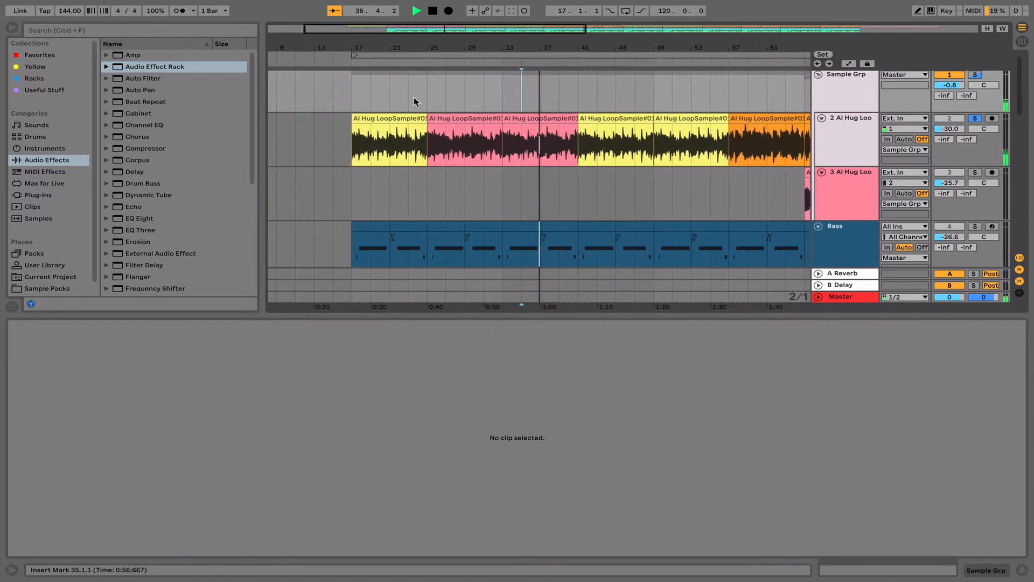
key("space")
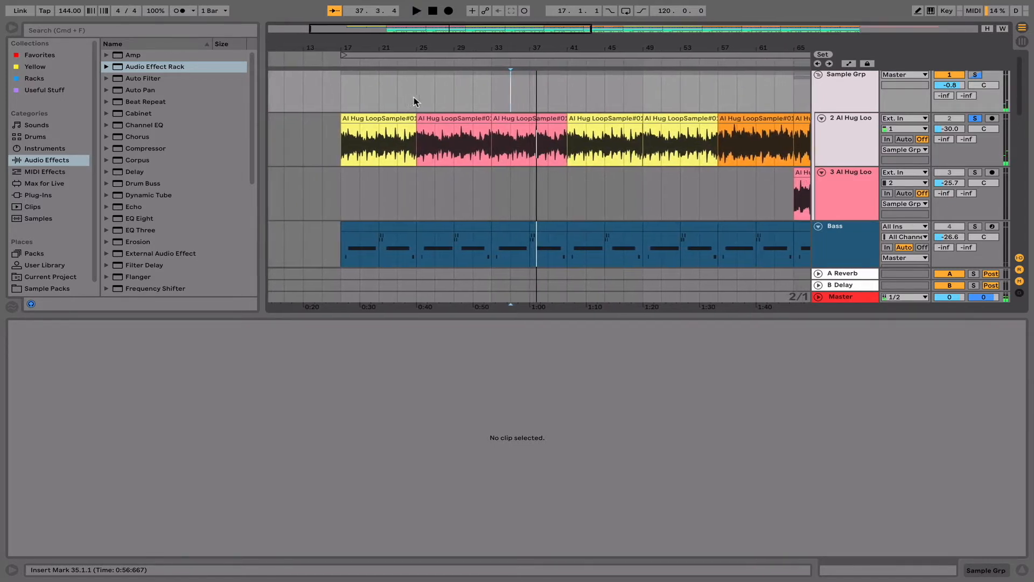
- Audition the layered Al Hug Loo section from bar 65, both soloed and with all solos cleared
scroll(480, 108, "right", 5)
left_click(561, 104)
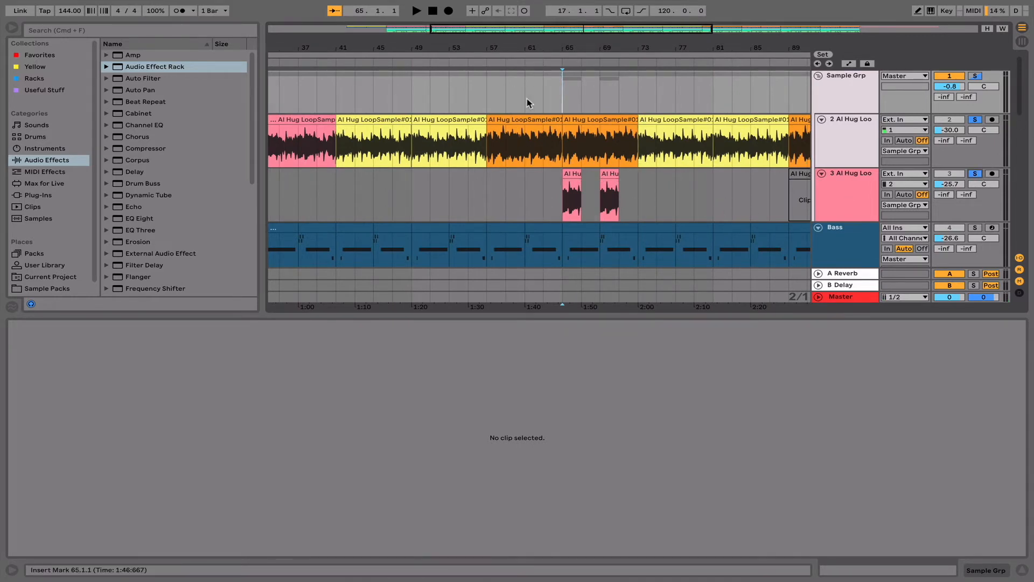
key("space")
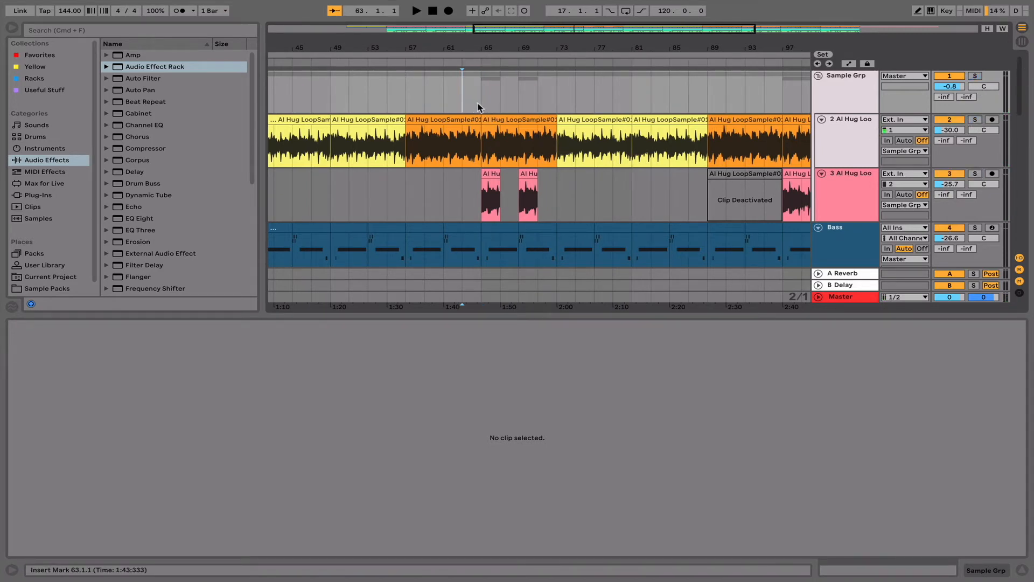
scroll(477, 107, "down", 2)
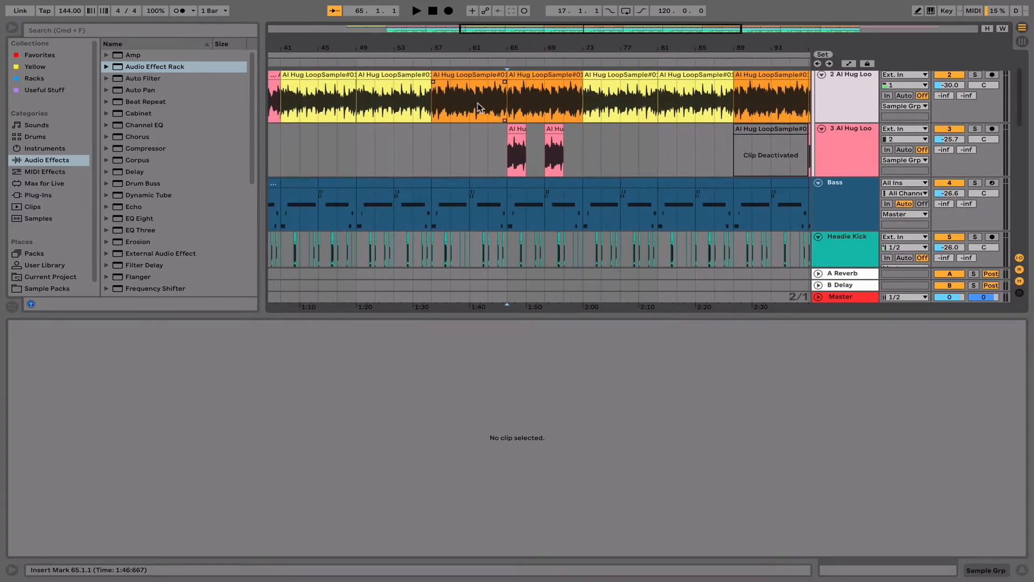
key("space")
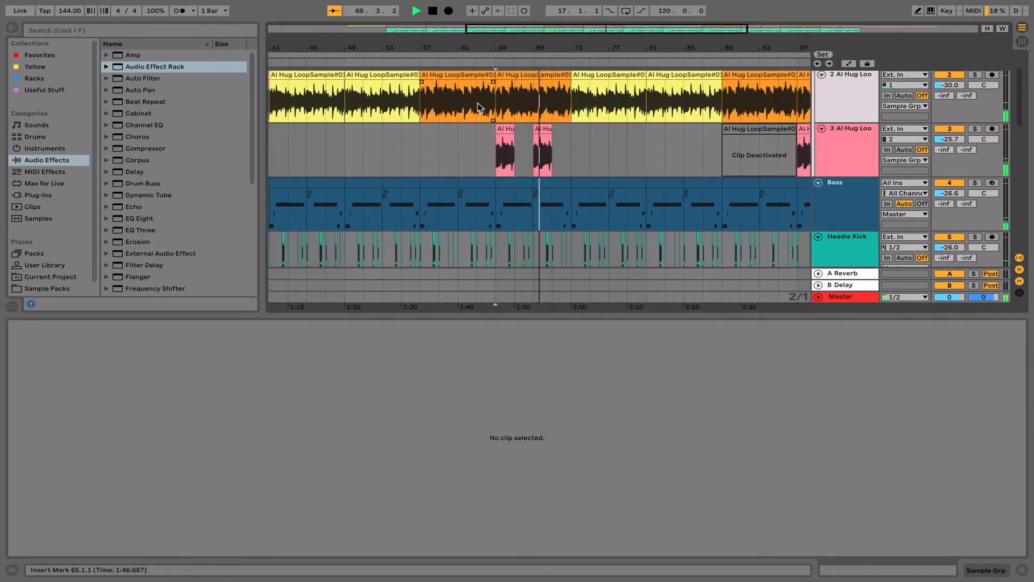
key("space")
- Open the orange clip at bar 57 in the clip view and select its third warp marker
left_click(459, 76)
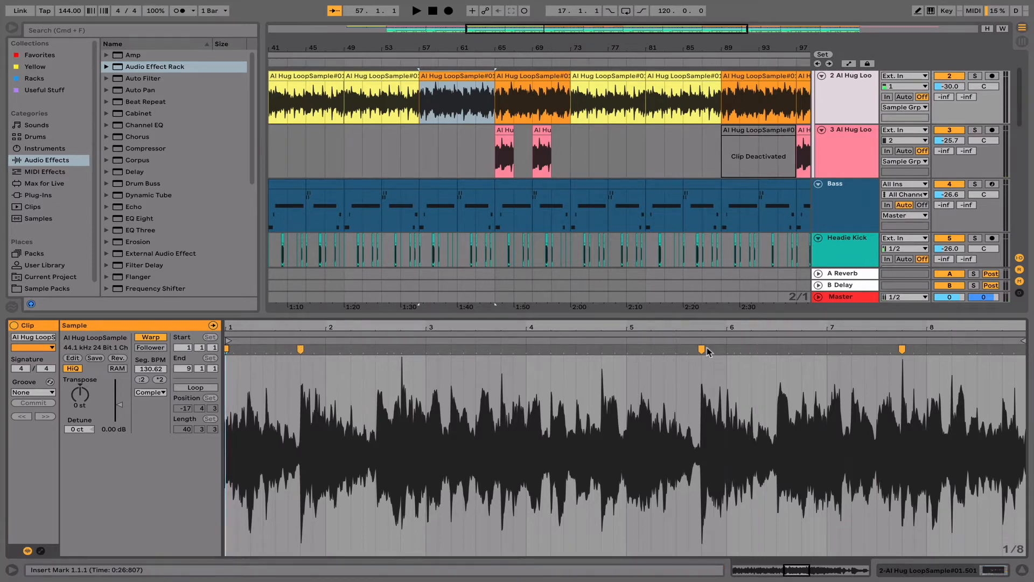
left_click_drag(705, 351, 702, 353)
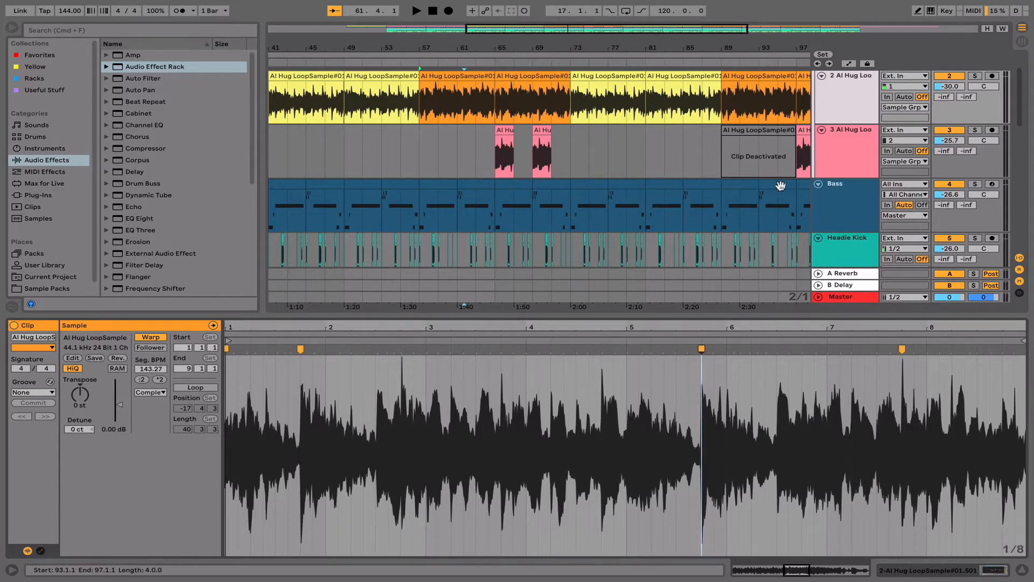
- Open the first Bass clip at bar 17, solo the Bass track and play it from there
left_click(852, 186)
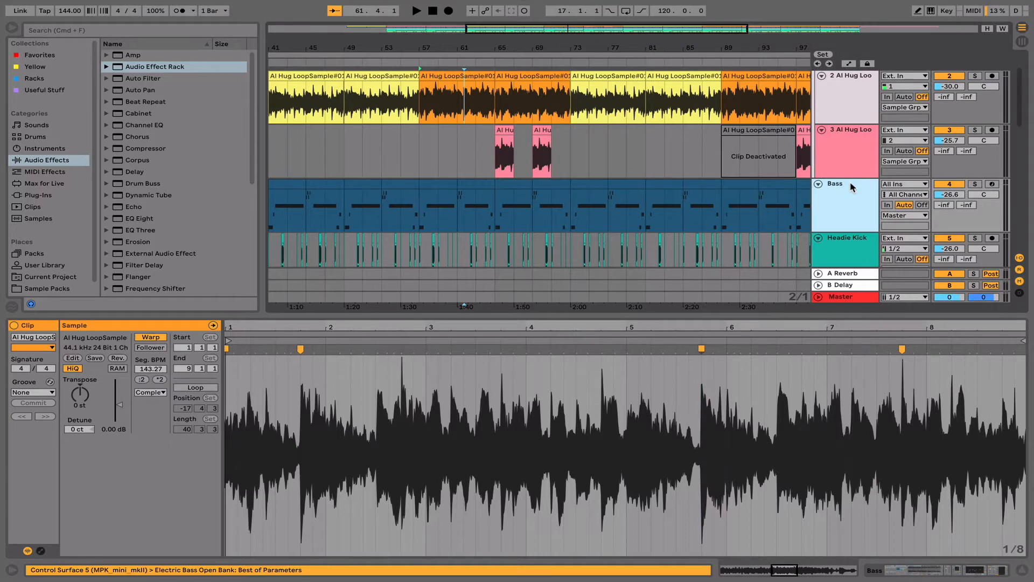
scroll(851, 187, "down", 5)
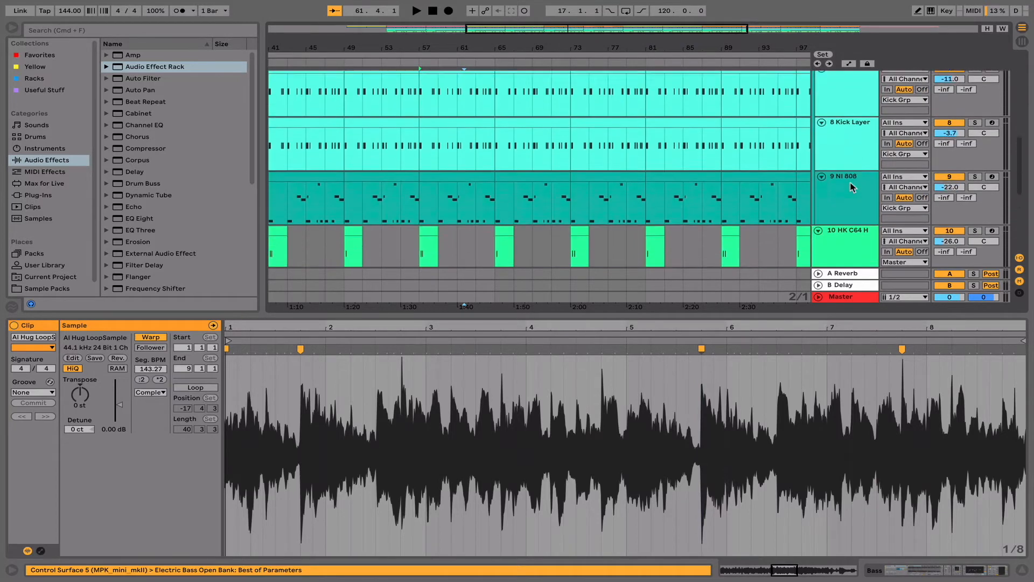
scroll(851, 187, "up", 6)
scroll(668, 184, "left", 10)
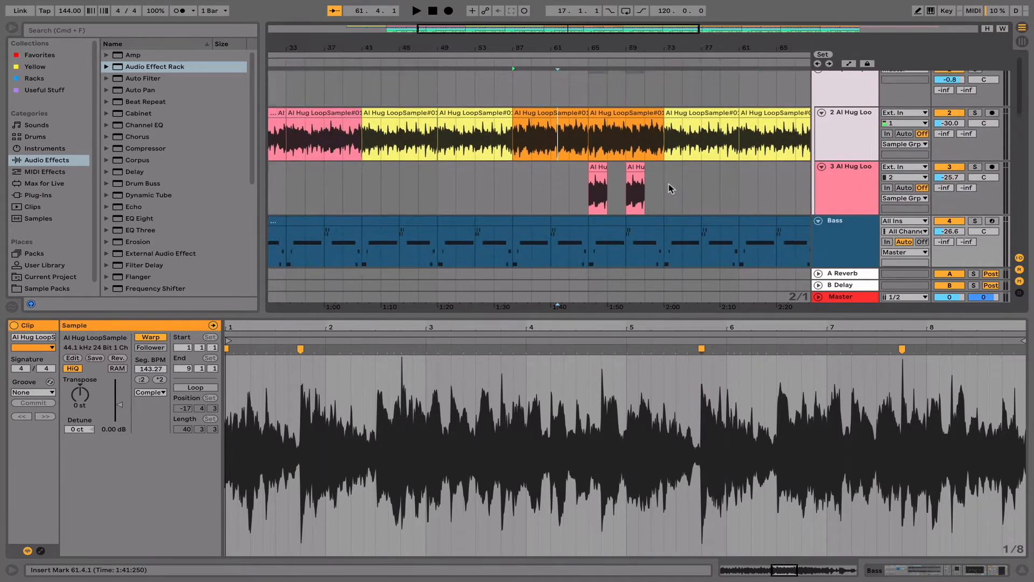
scroll(668, 186, "down", 2)
left_click(391, 183)
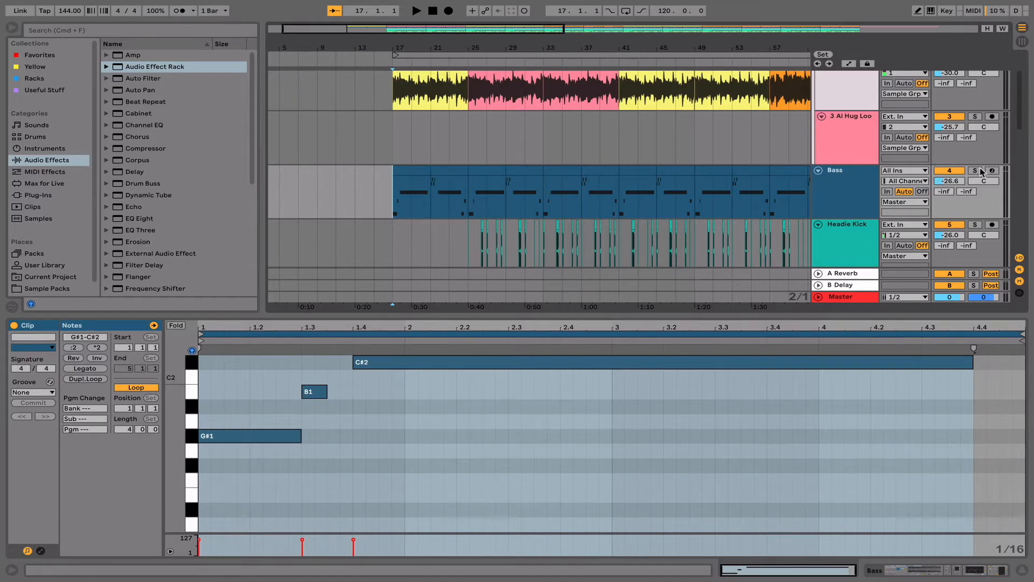
key("space")
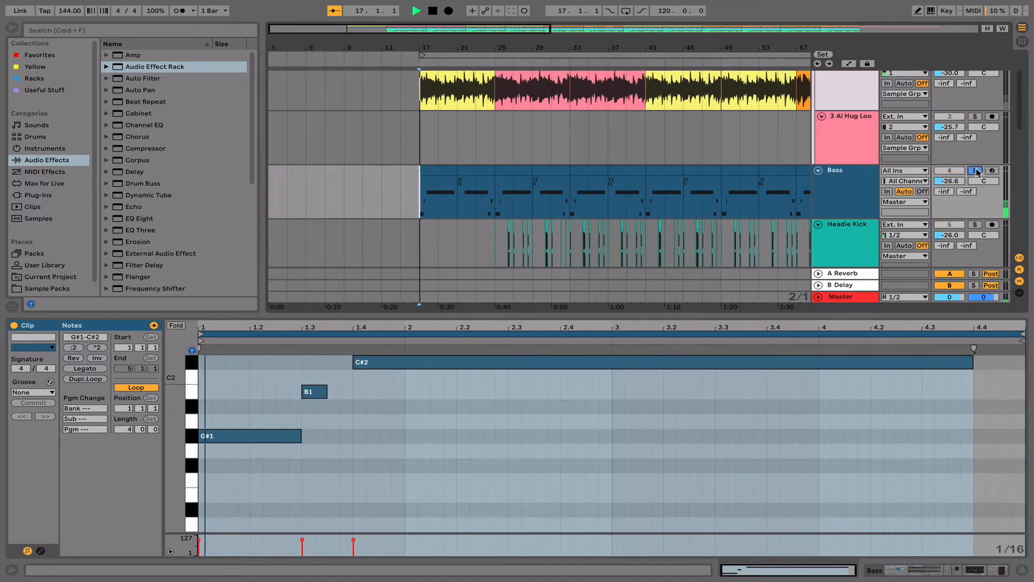
- Examine the first Bass clip's notes, and select bars 15 to 25 on the Bass track to view both clips' notes together
left_click(428, 471)
scroll(426, 471, "up", 3)
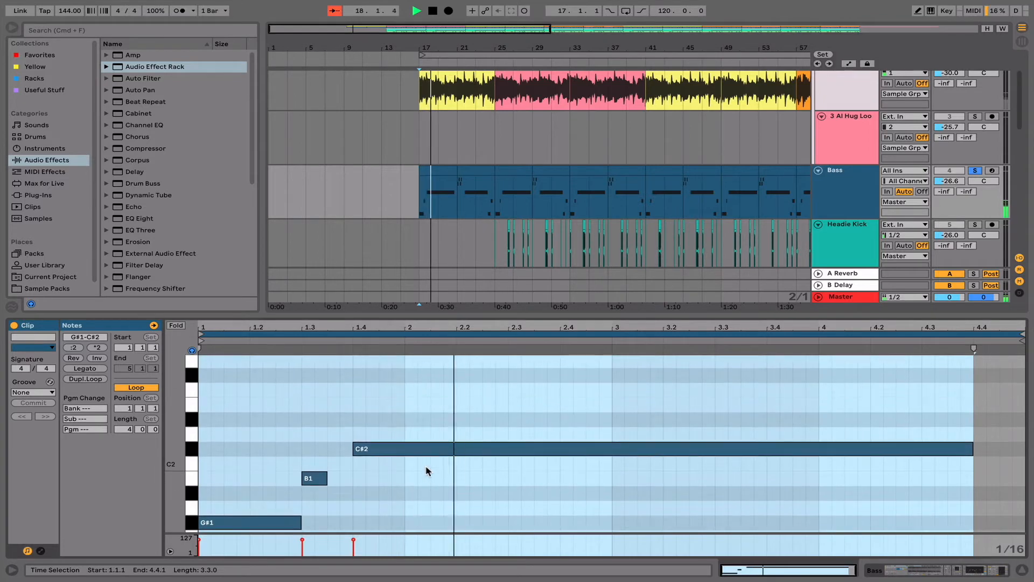
scroll(427, 472, "down", 2)
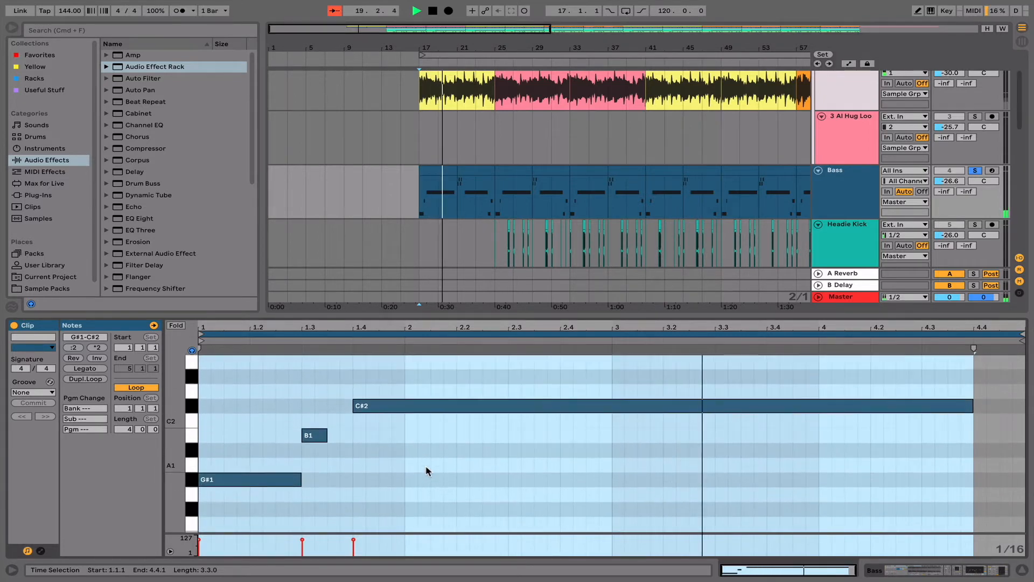
left_click(402, 210)
left_click_drag(403, 211, 495, 212)
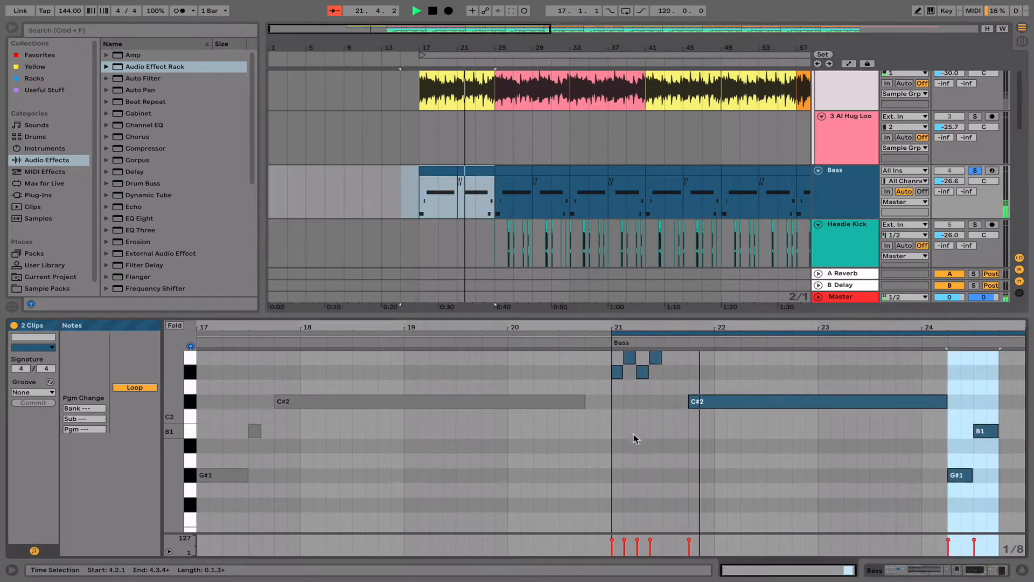
scroll(635, 437, "up", 2)
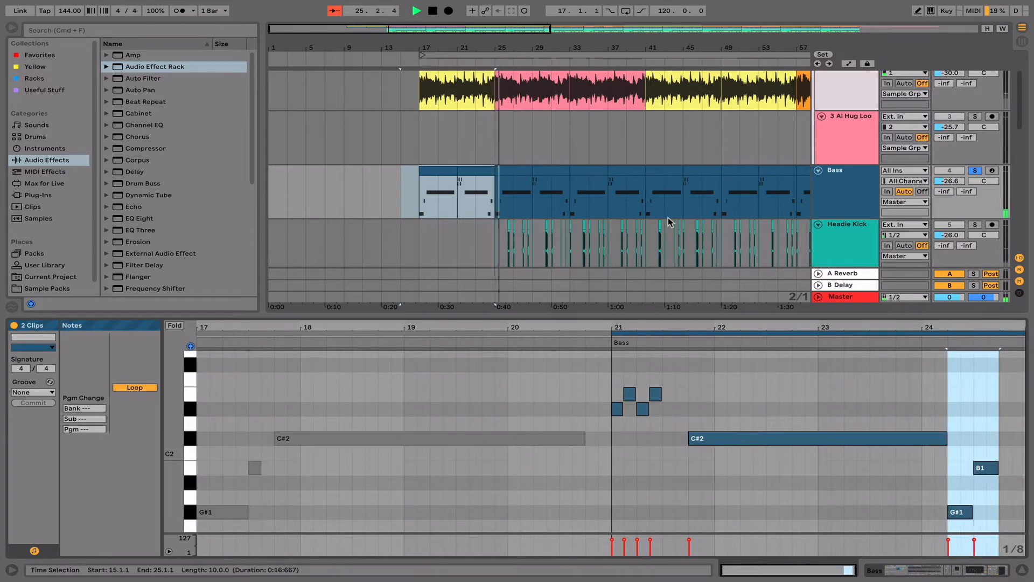
- Audition the 2 Al Hug Loo and Bass tracks soloed together, and clear the solos
scroll(668, 218, "up", 3)
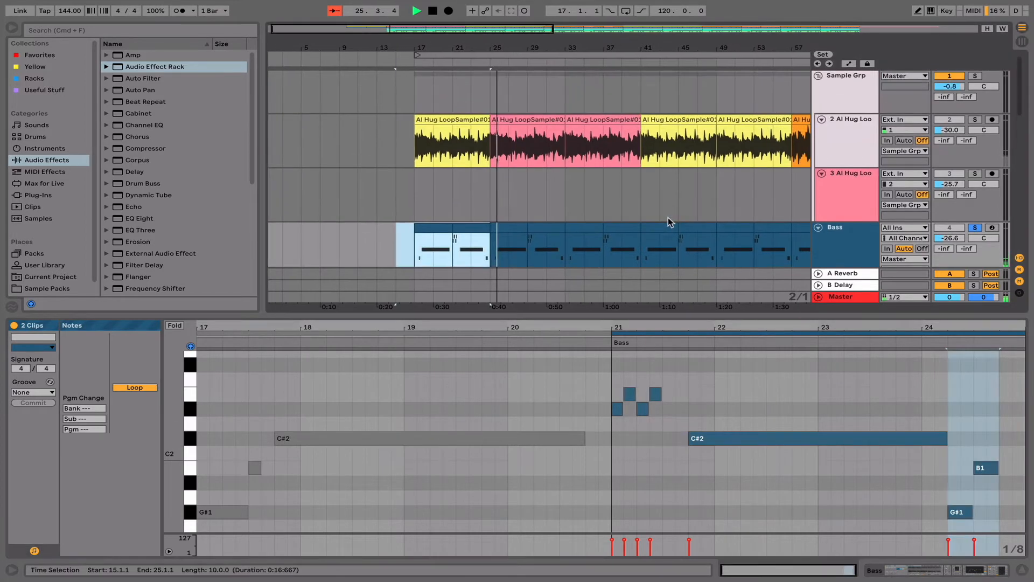
left_click(975, 119)
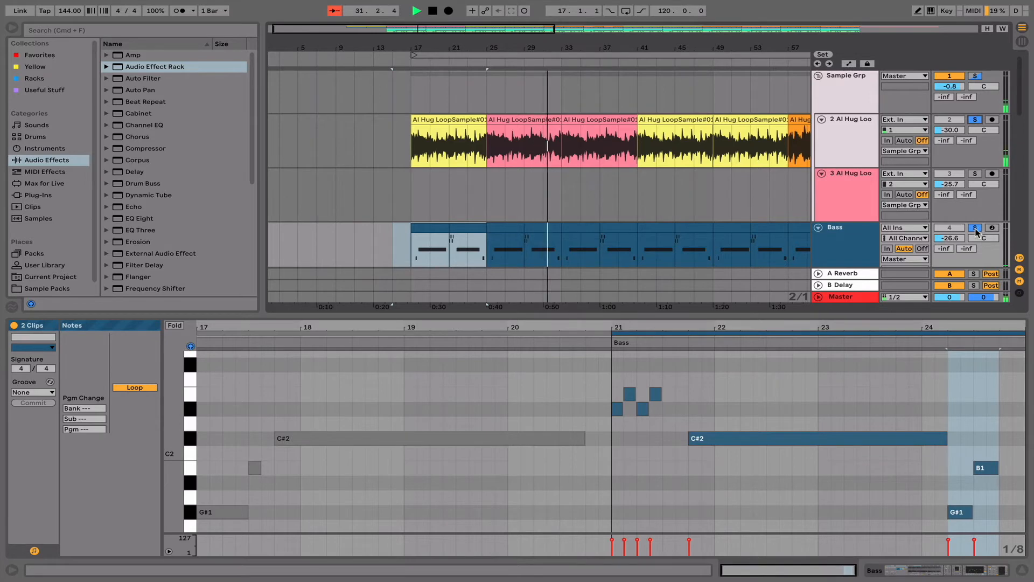
left_click(975, 229)
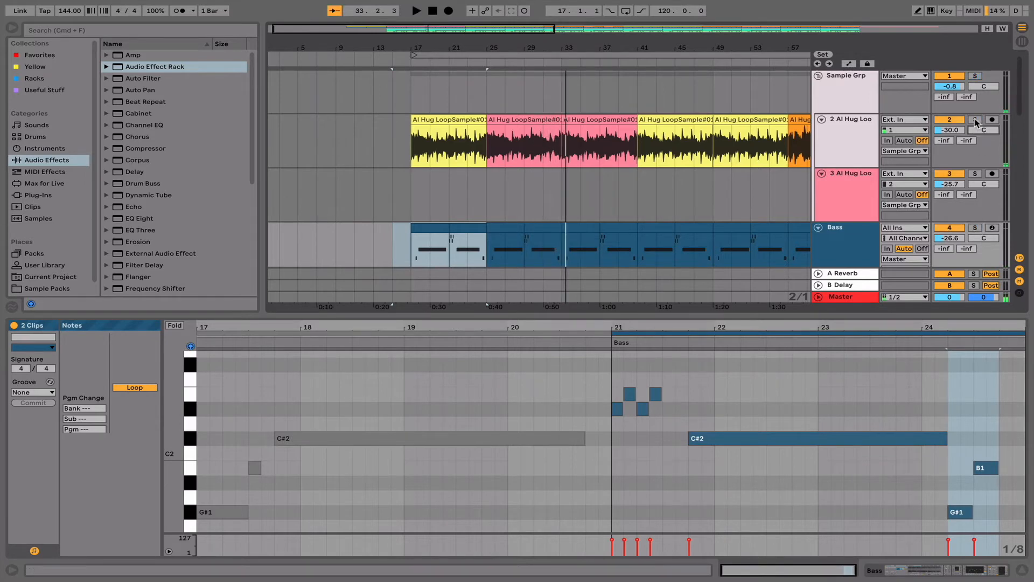
- Solo the 2 Al Hug Loo track and audition it from bar 17
left_click(419, 95)
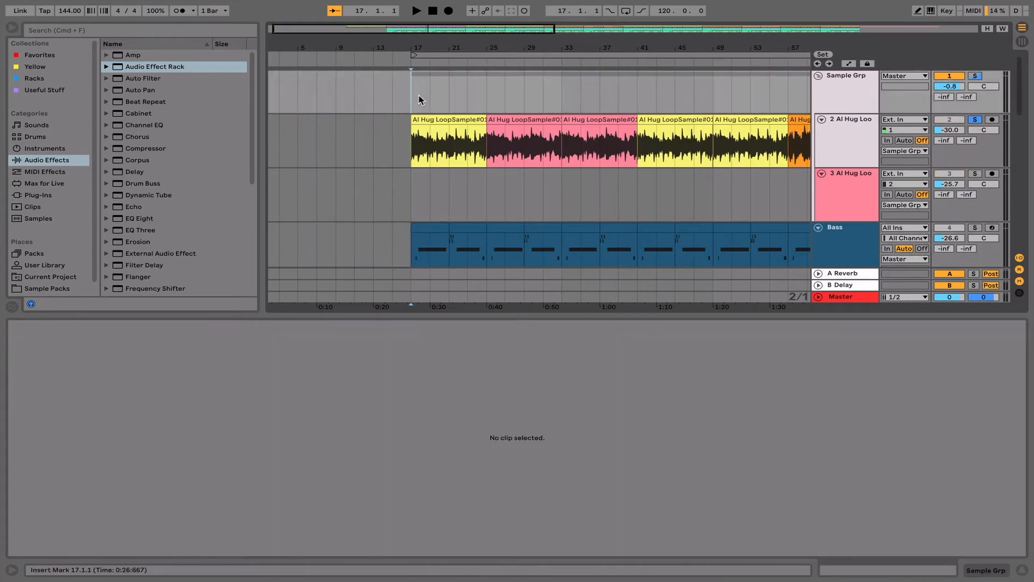
key("space")
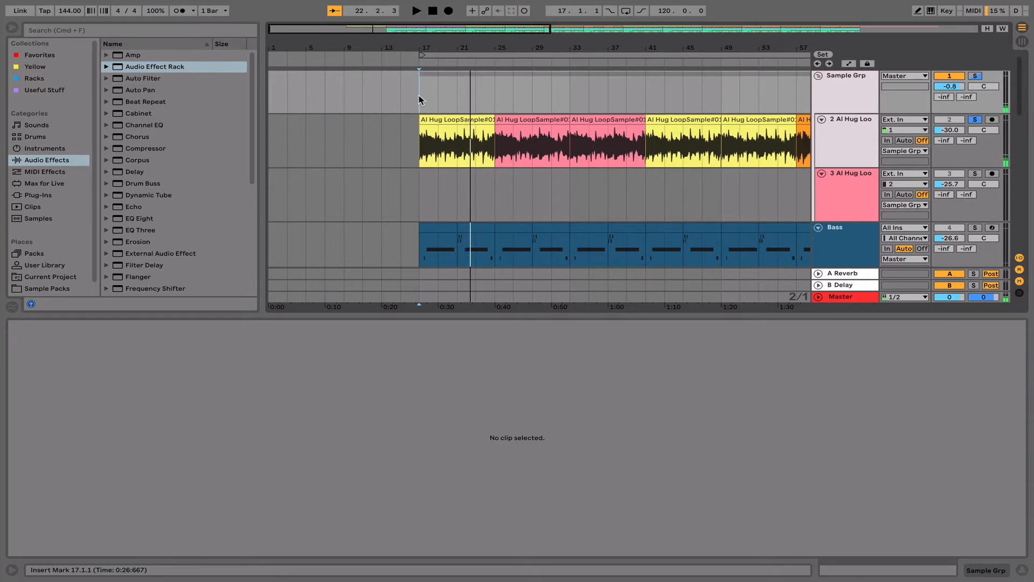
- Solo the Headie Kick track
scroll(422, 165, "down", 5)
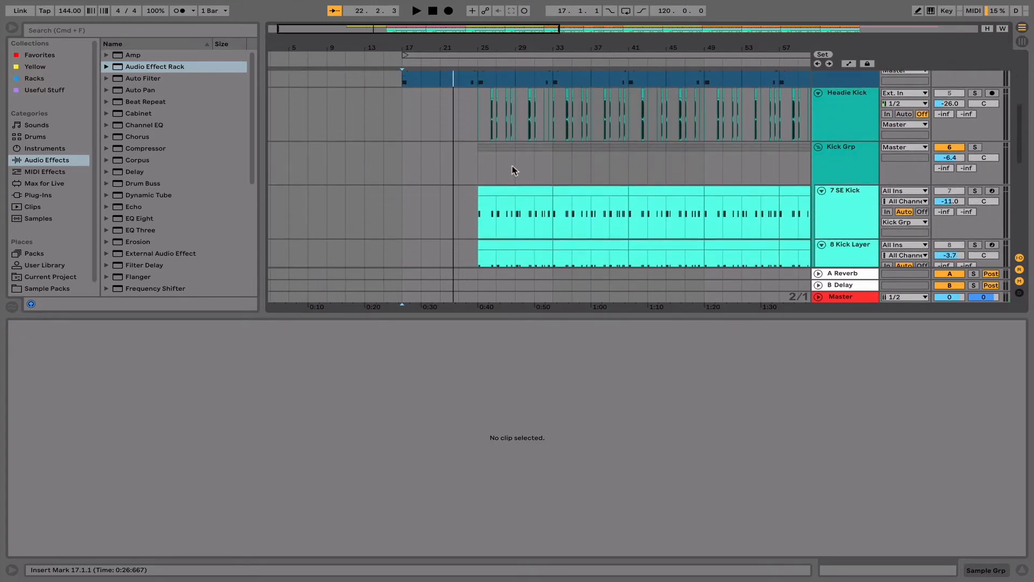
scroll(740, 144, "up", 2)
scroll(739, 145, "right", 5)
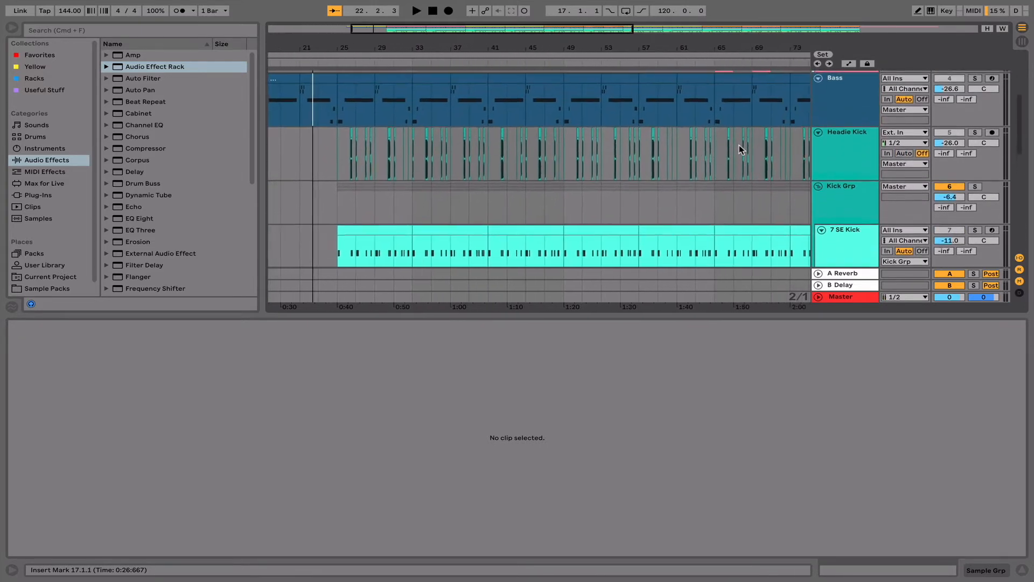
scroll(739, 144, "up", 5)
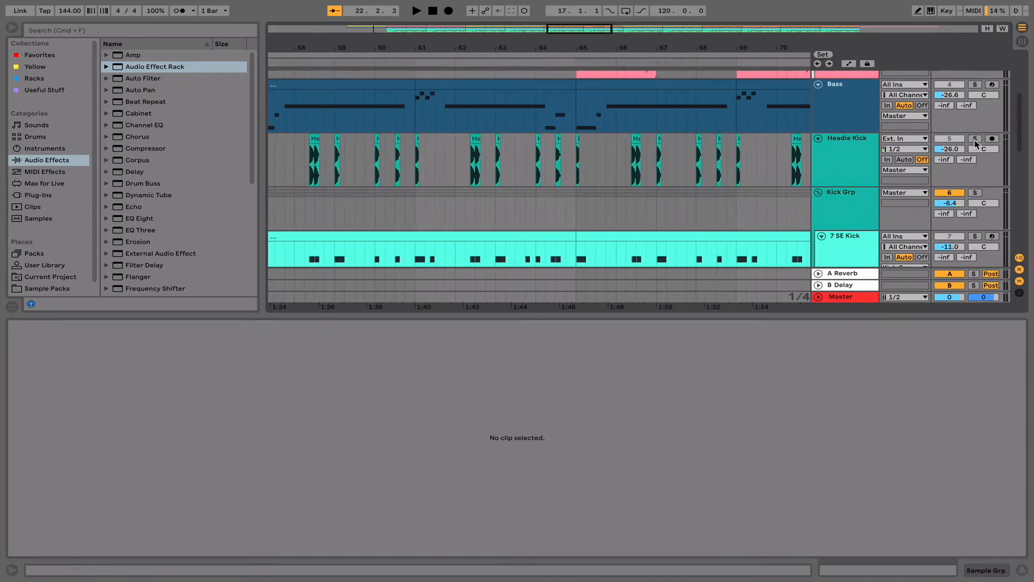
scroll(642, 188, "left", 3)
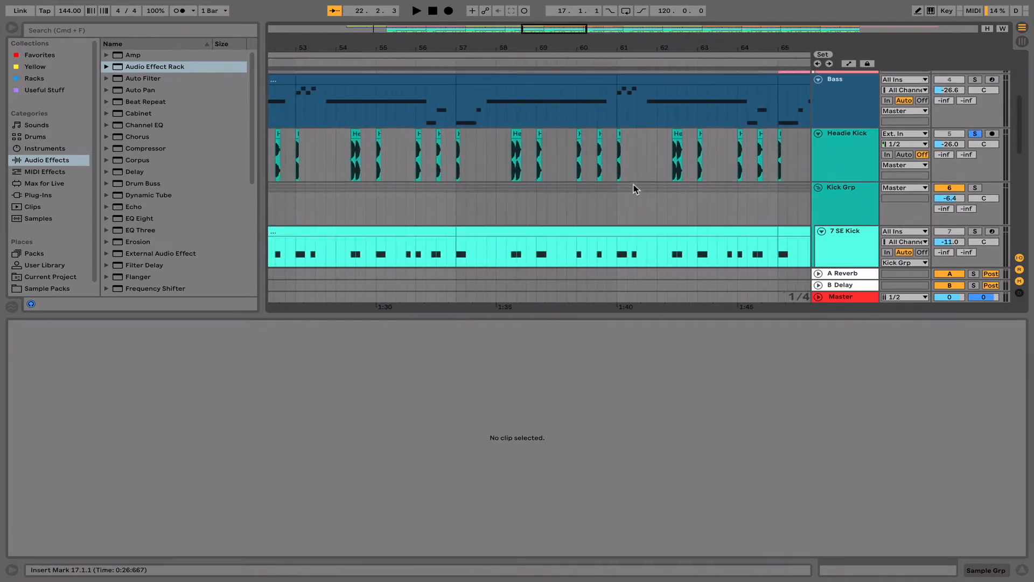
- Add the Kick Grp's 7 SE Kick and 8 Kick Layer tracks to the solos
scroll(635, 190, "down", 2)
scroll(633, 189, "up", 1)
scroll(635, 186, "right", 2)
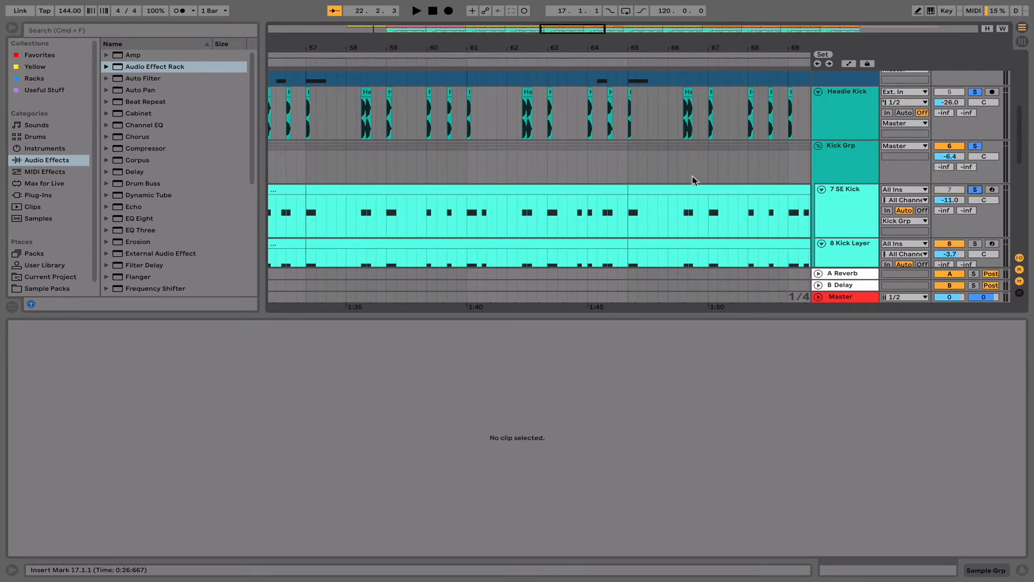
scroll(693, 180, "left", 3)
scroll(693, 178, "down", 3)
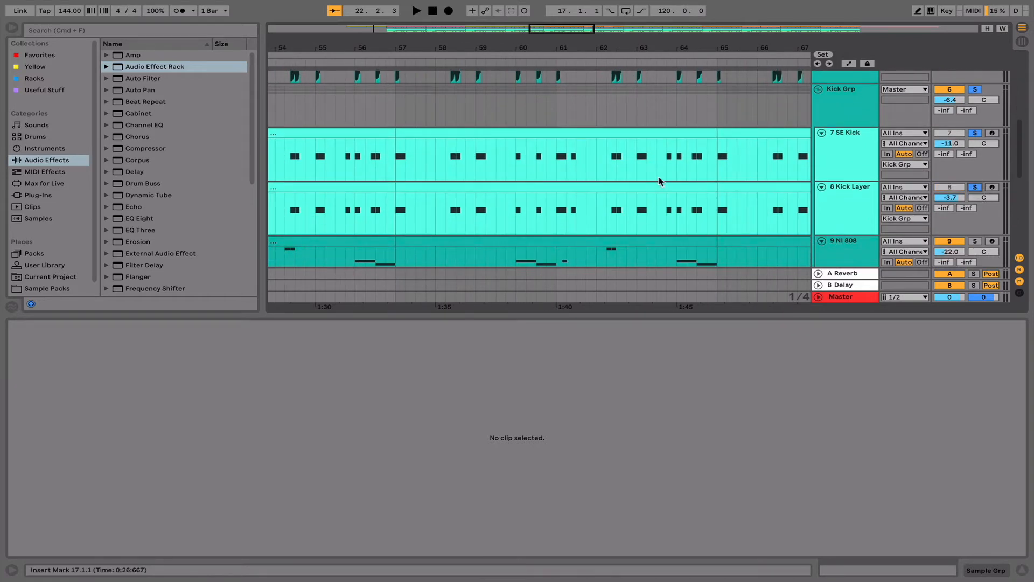
scroll(661, 181, "left", 7)
scroll(661, 182, "up", 8)
scroll(661, 181, "down", 9)
scroll(662, 182, "down", 3)
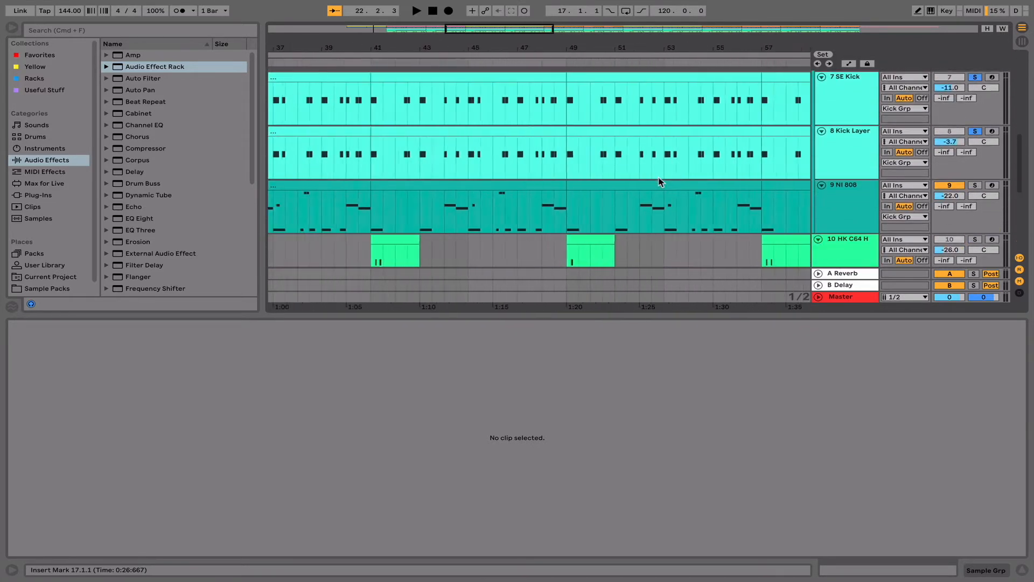
- Play the soloed kick tracks together from bar 25 and compare their patterns
scroll(661, 182, "left", 5)
scroll(661, 182, "up", 5)
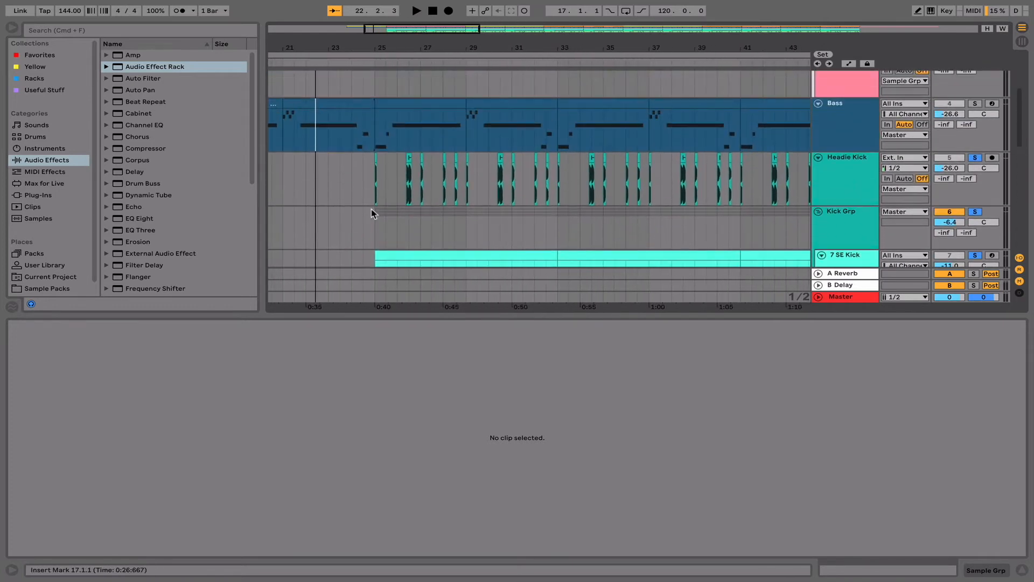
left_click(375, 194)
key("space")
scroll(376, 193, "left", 3)
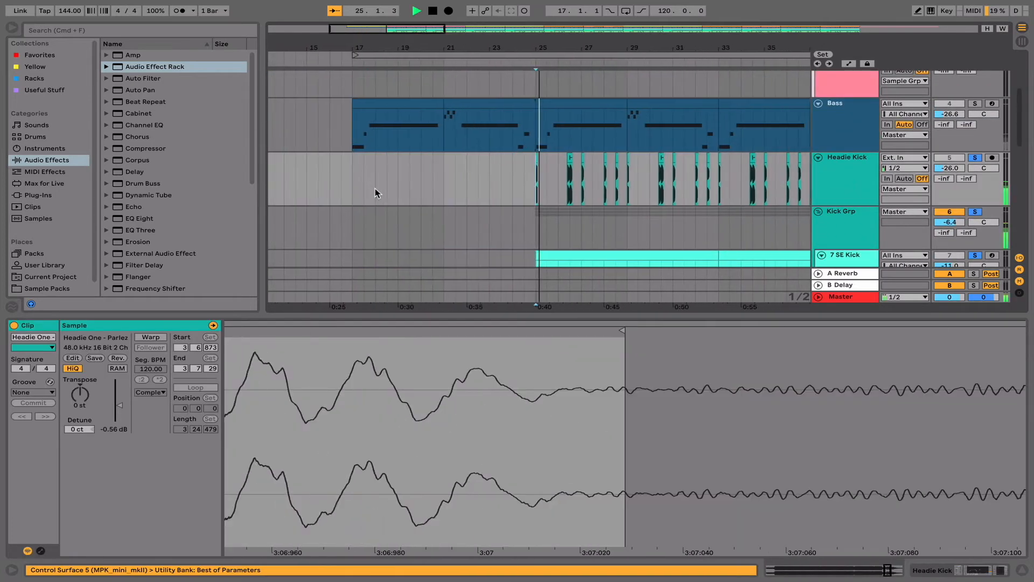
scroll(463, 230, "down", 5)
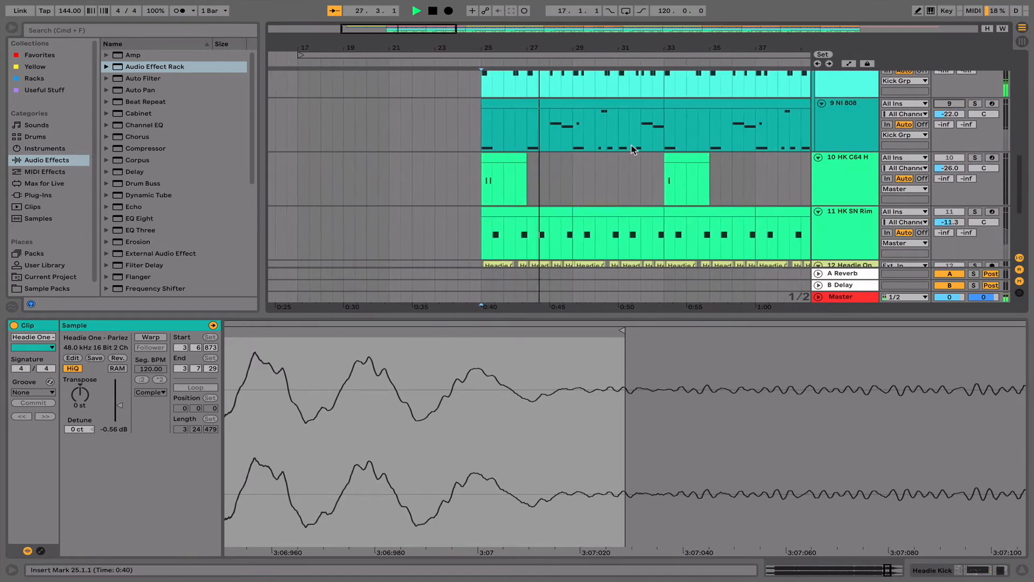
scroll(631, 144, "up", 3)
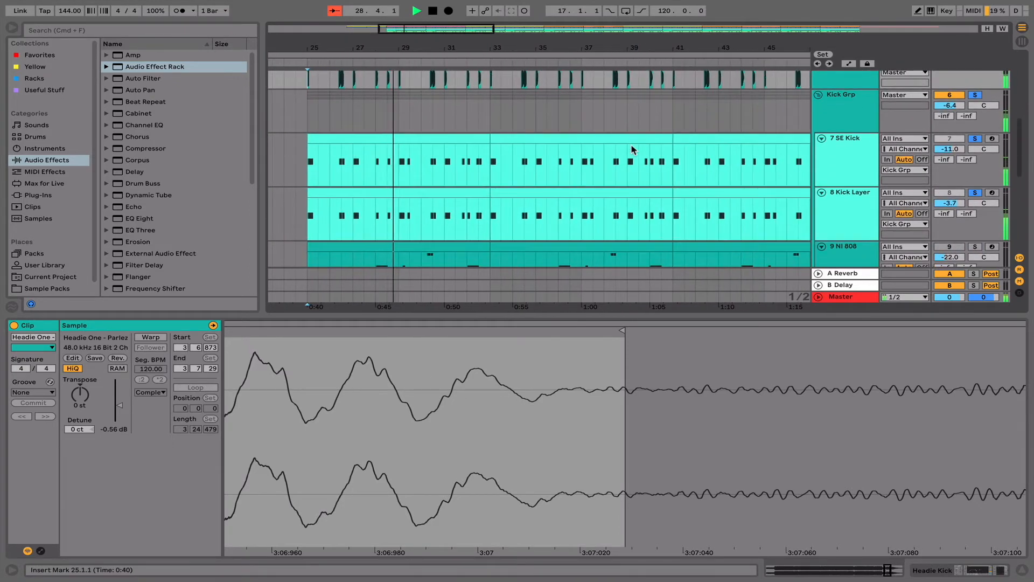
scroll(631, 150, "down", 3)
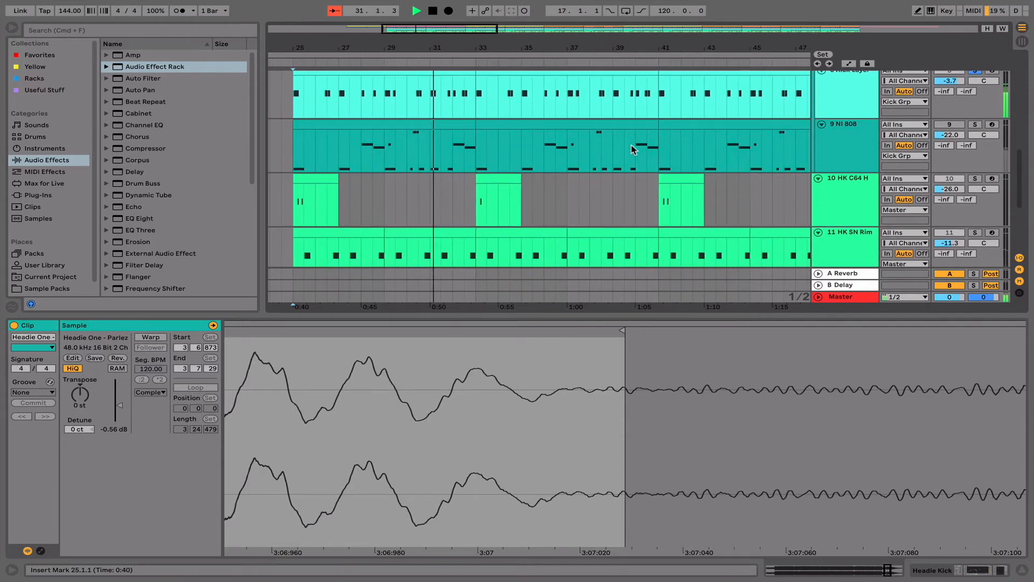
- Solo the 9 NI 808 track alongside the kicks and open its clip at bar 33
left_click(977, 125)
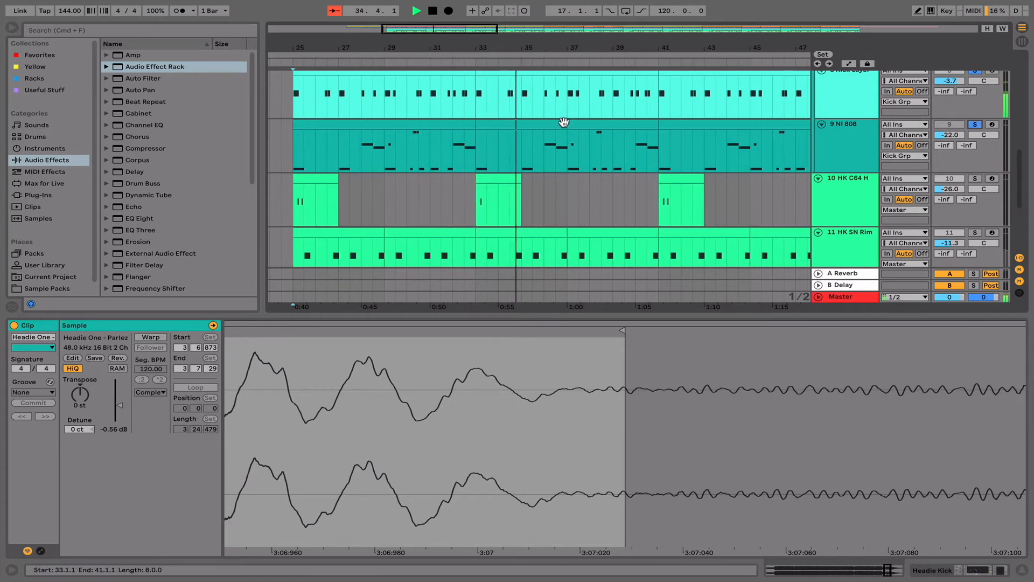
left_click(546, 125)
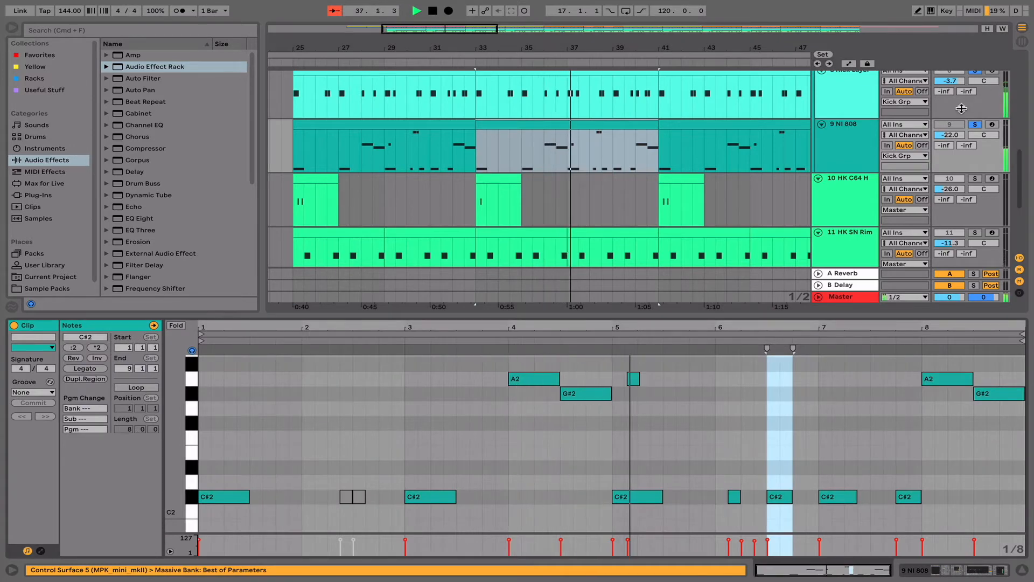
- Clear the kick tracks' solos and play the 9 NI 808 track on its own from bar 25
scroll(976, 160, "up", 5)
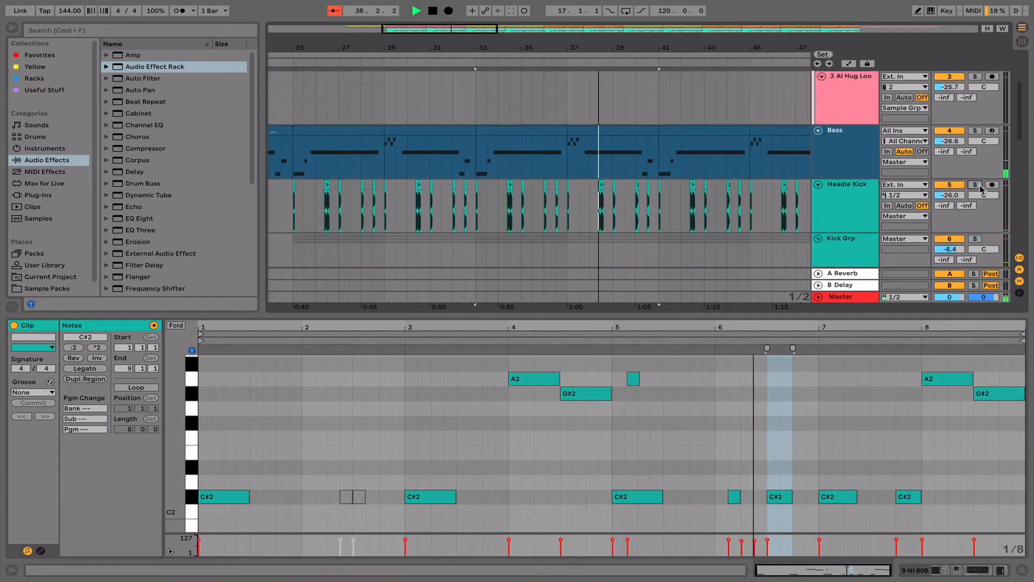
key("space")
scroll(978, 172, "down", 3)
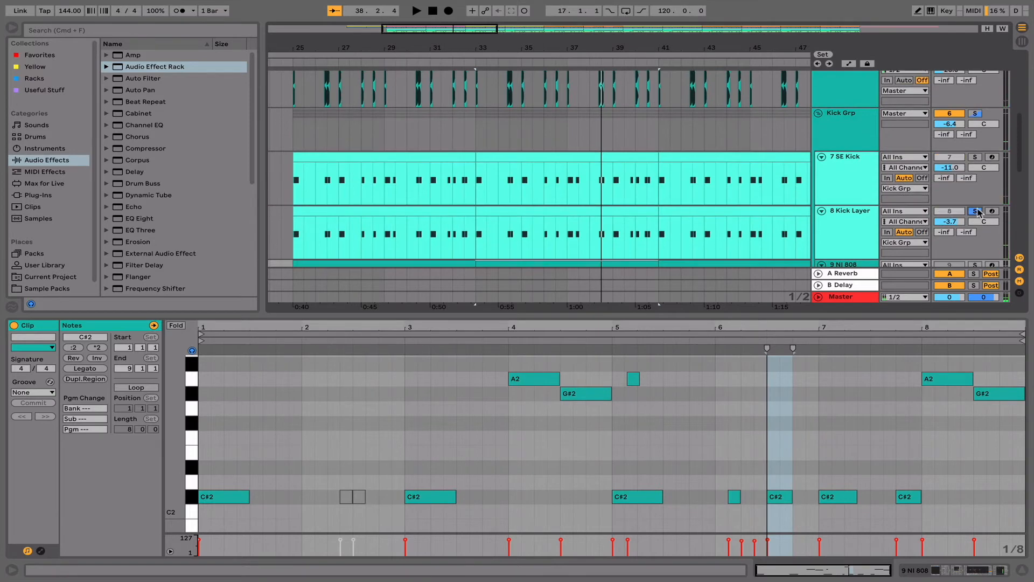
scroll(754, 189, "down", 2)
left_click(350, 226)
scroll(355, 215, "down", 1)
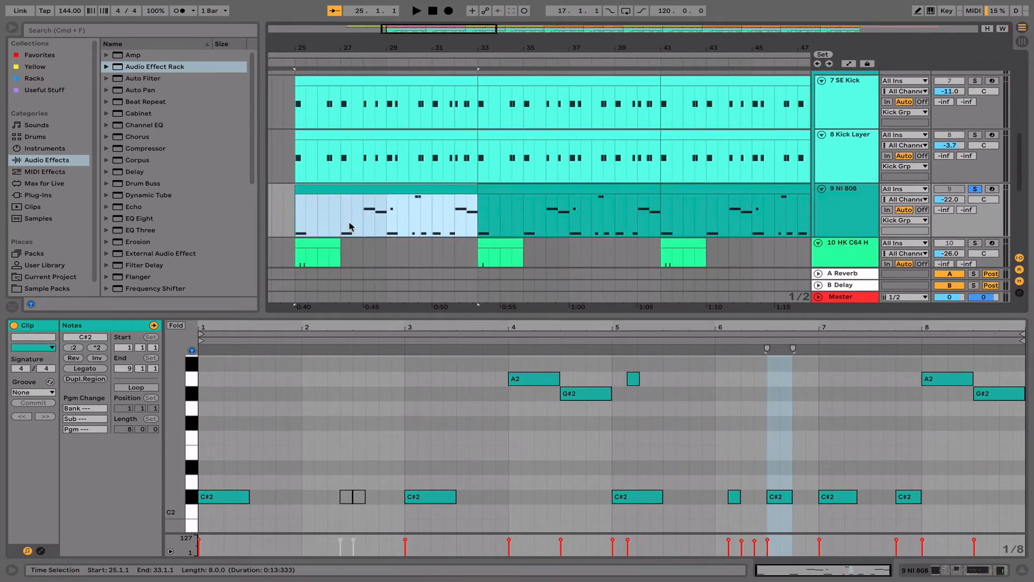
double_click(365, 190)
key("space")
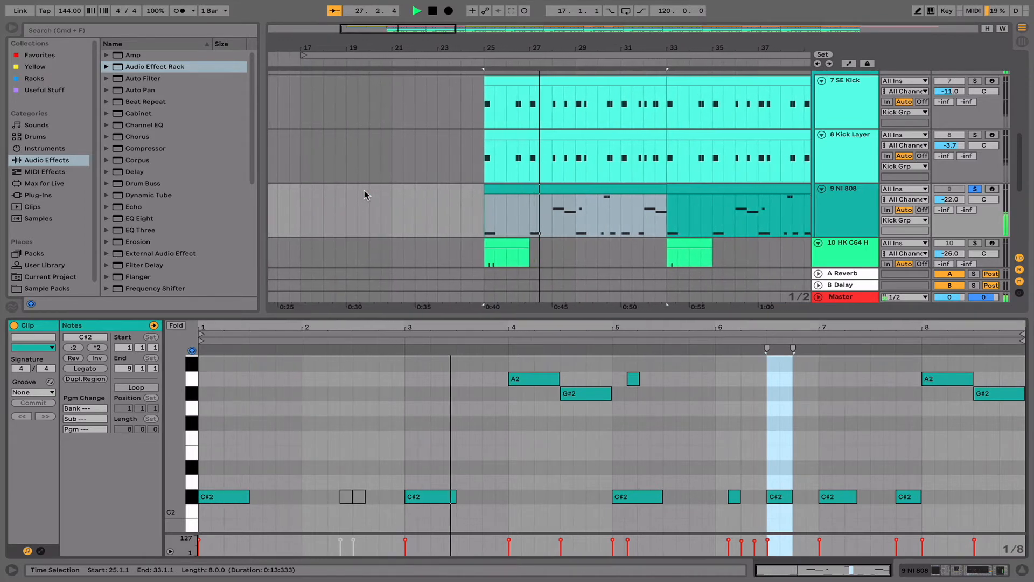
- Examine the 9 NI 808 track's device chain and its Massive instrument, and clear the track's solo
key("shift+Tab")
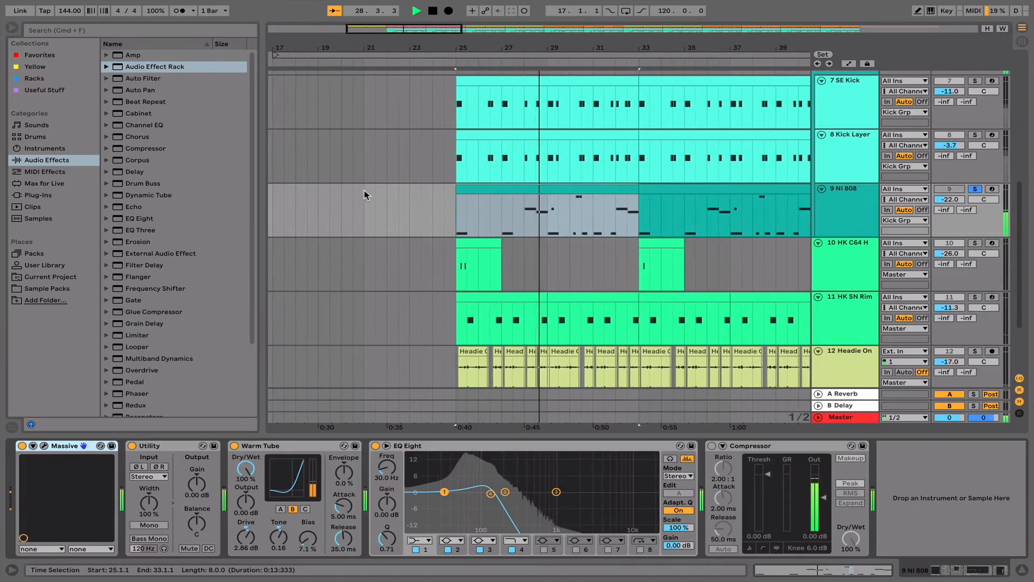
left_click(44, 446)
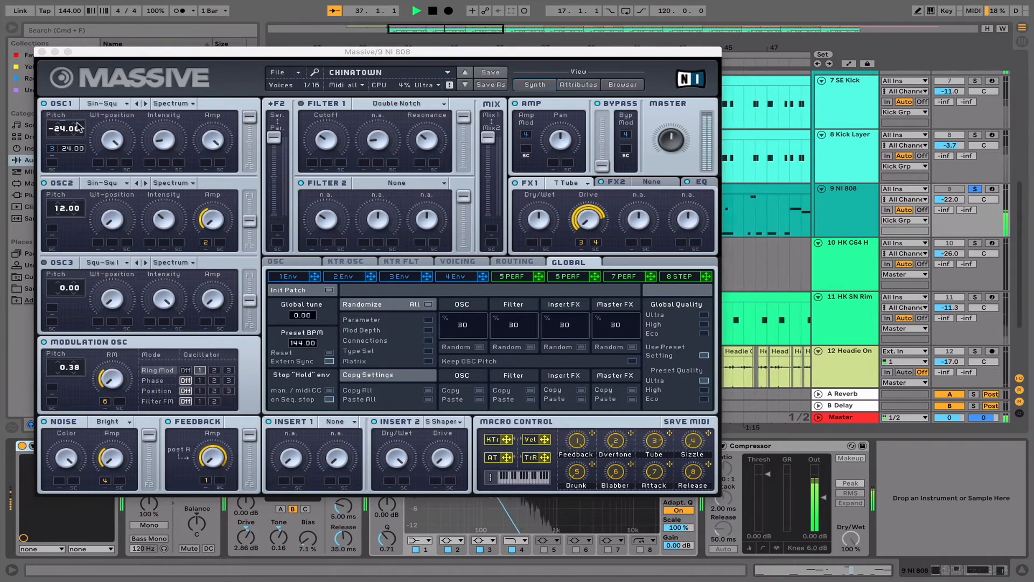
left_click(42, 51)
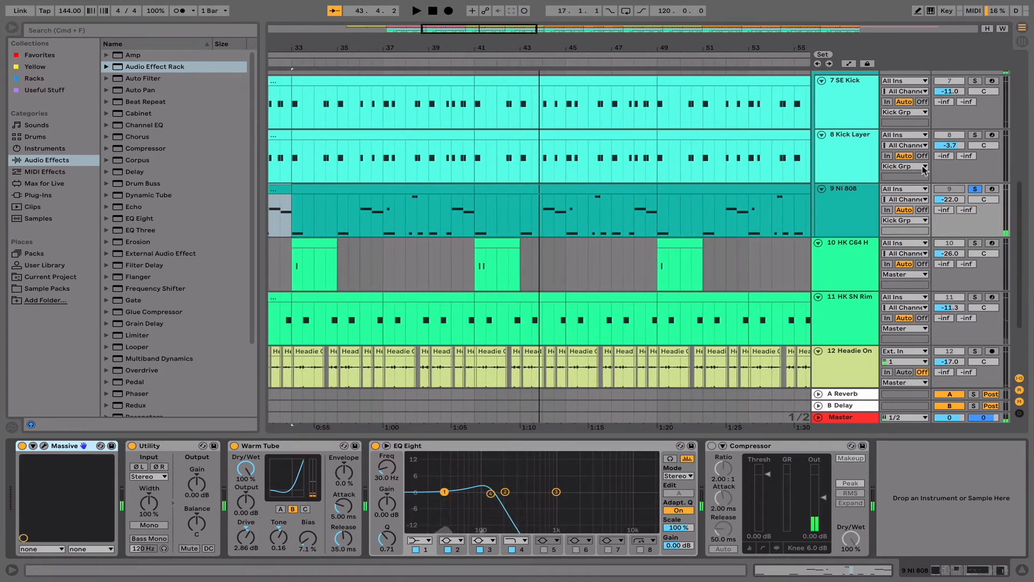
left_click(975, 190)
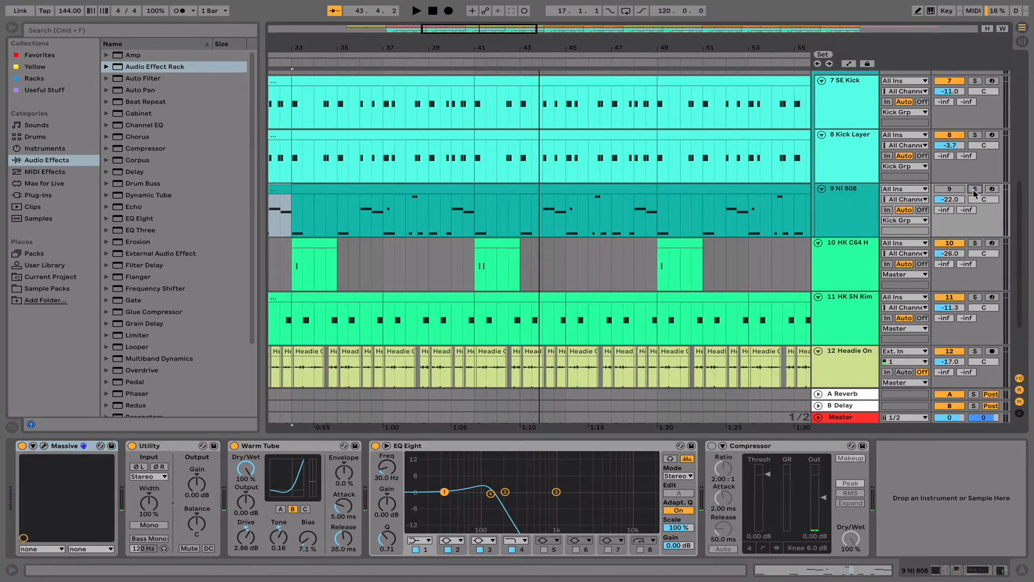
- Show the devices of the 10 HK C64 H track and view the percussion tracks around bar 25
left_click(837, 280)
scroll(838, 280, "down", 5)
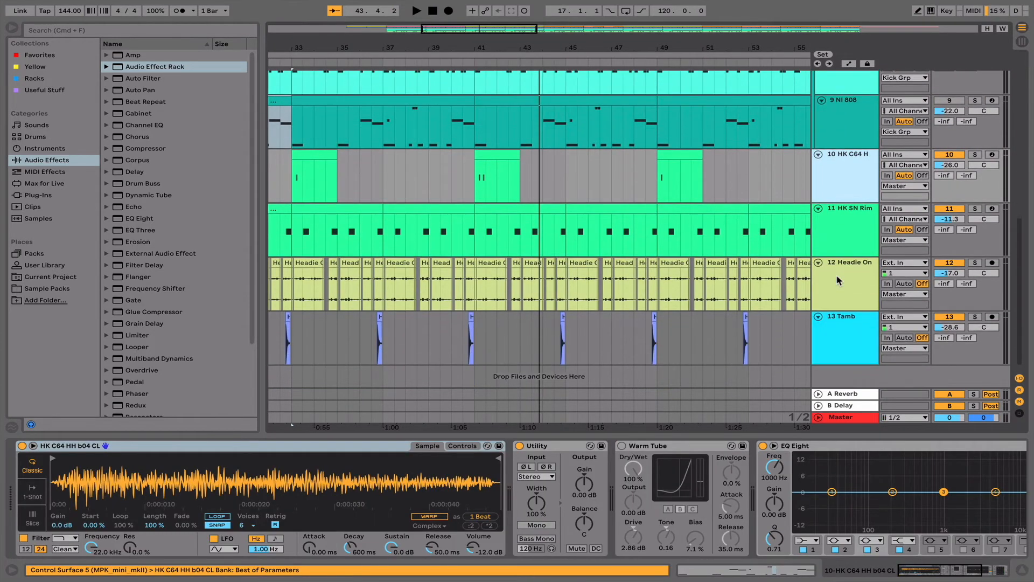
scroll(838, 280, "down", 1)
scroll(595, 358, "left", 10)
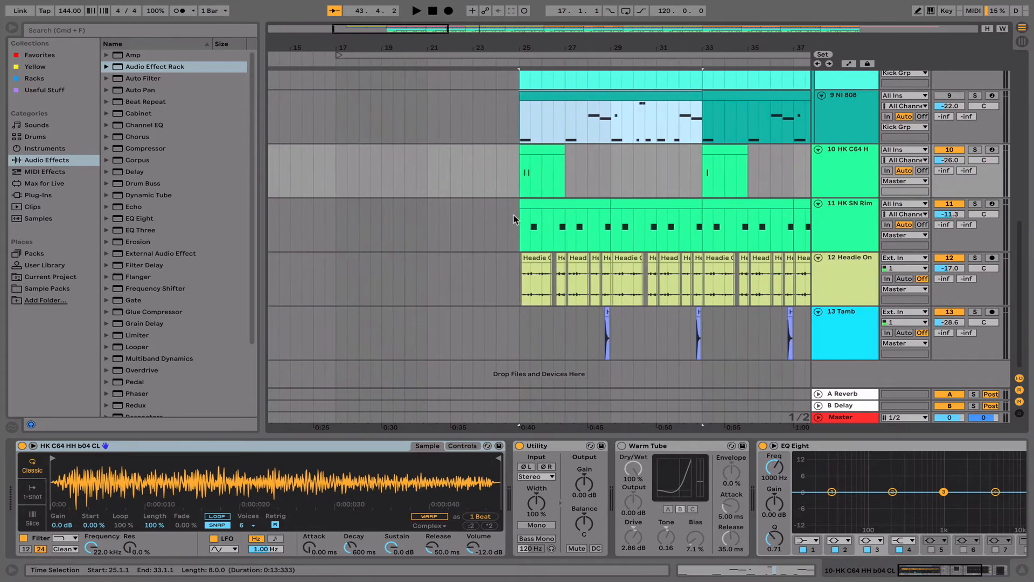
- Solo the 10 HK C64 H and 11 HK SN Rim tracks and play them from bar 25
left_click(513, 216)
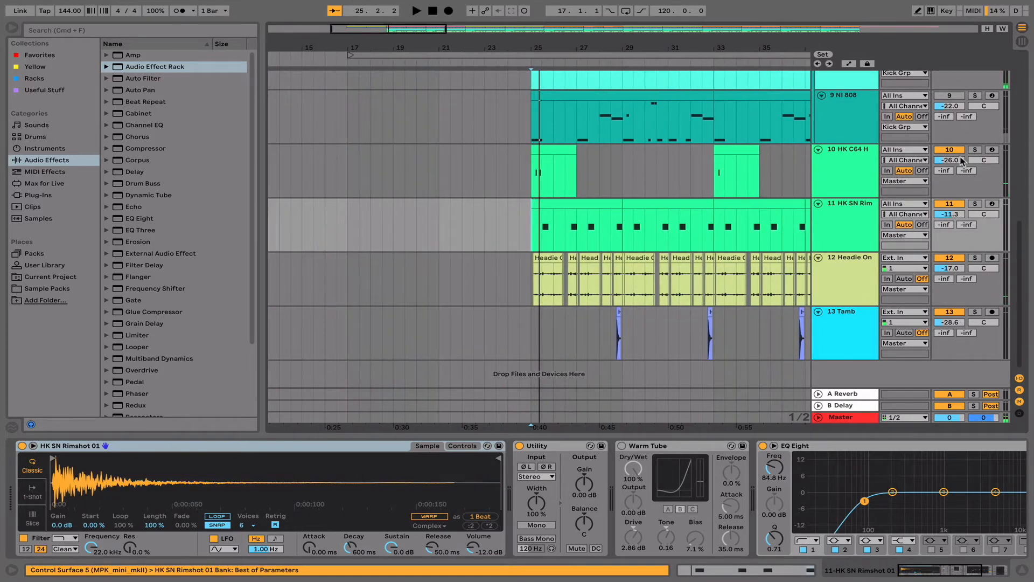
left_click(975, 203)
key("space")
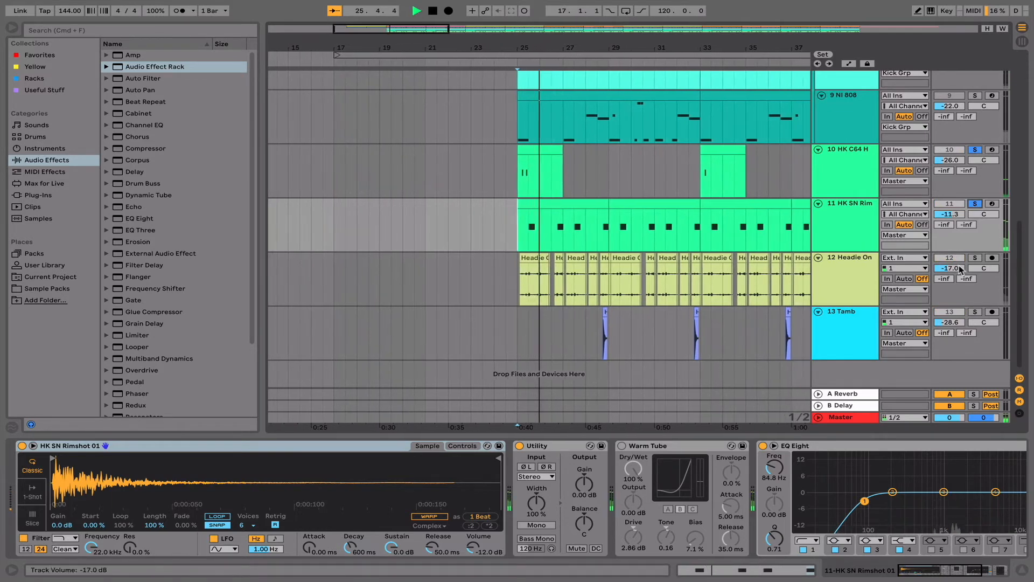
- Add the 13 Tamb and 12 Headie On tracks to the soloed percussion during playback
left_click(975, 312)
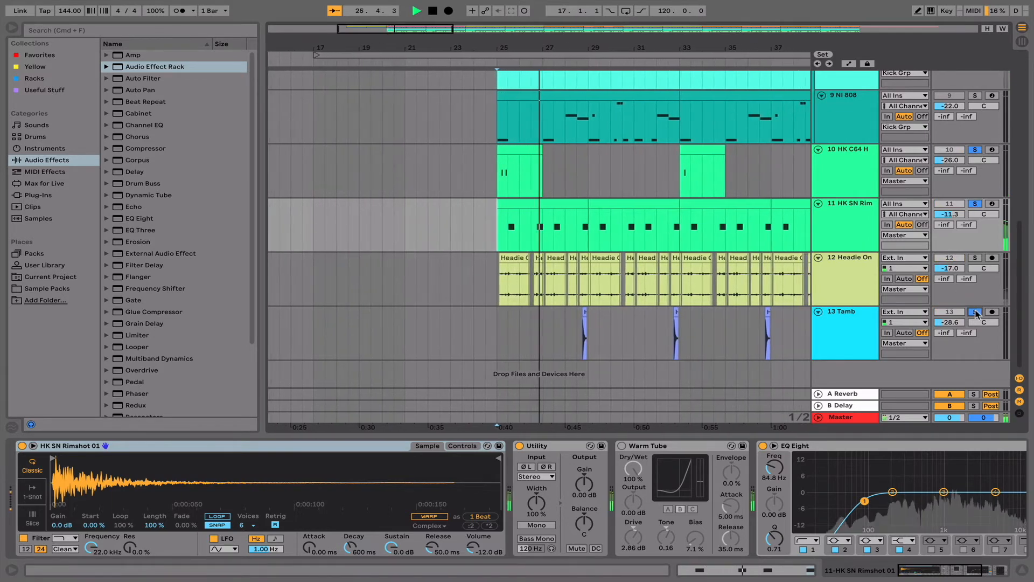
left_click(976, 258)
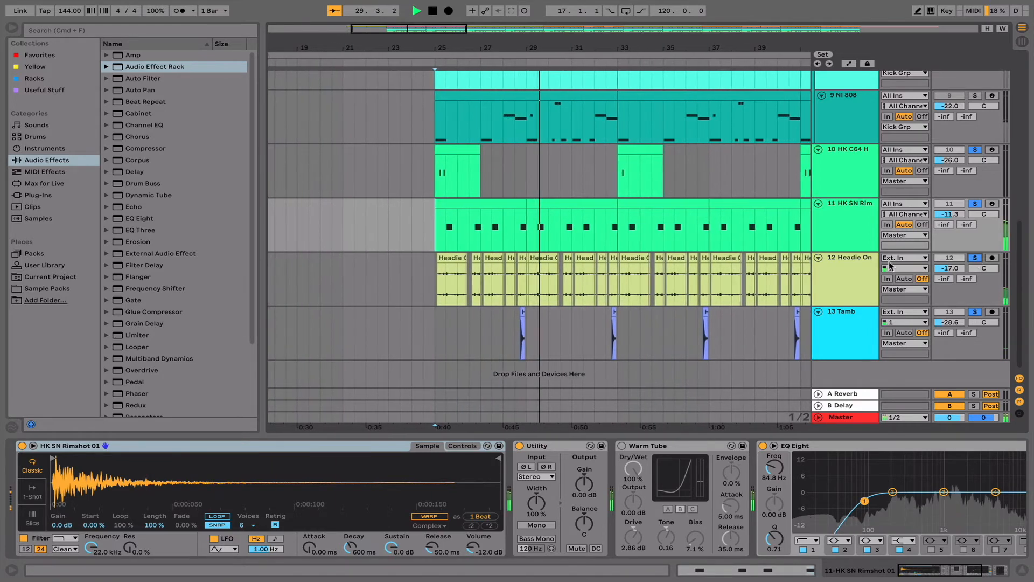
scroll(695, 273, "up", 3)
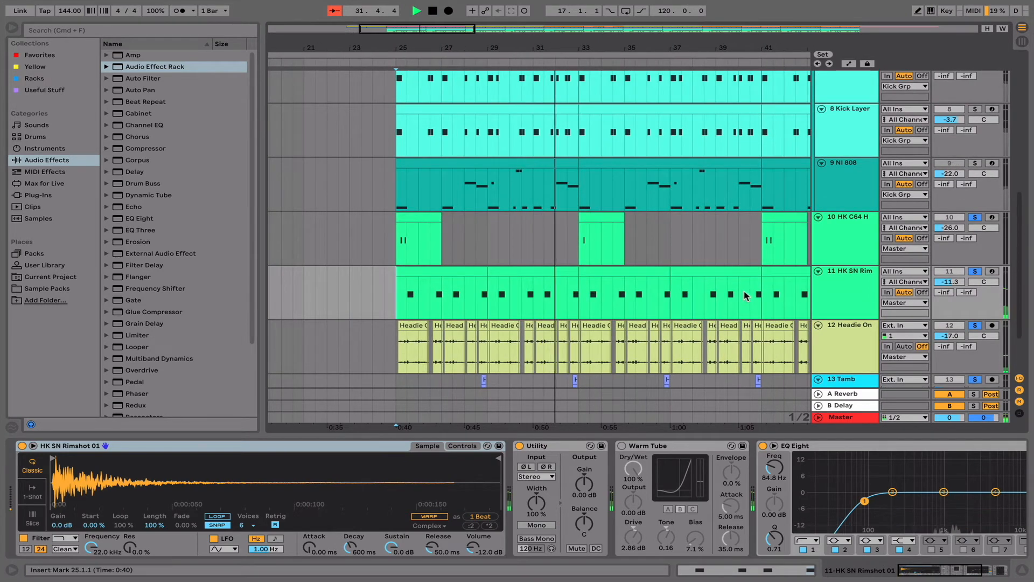
scroll(746, 295, "down", 3)
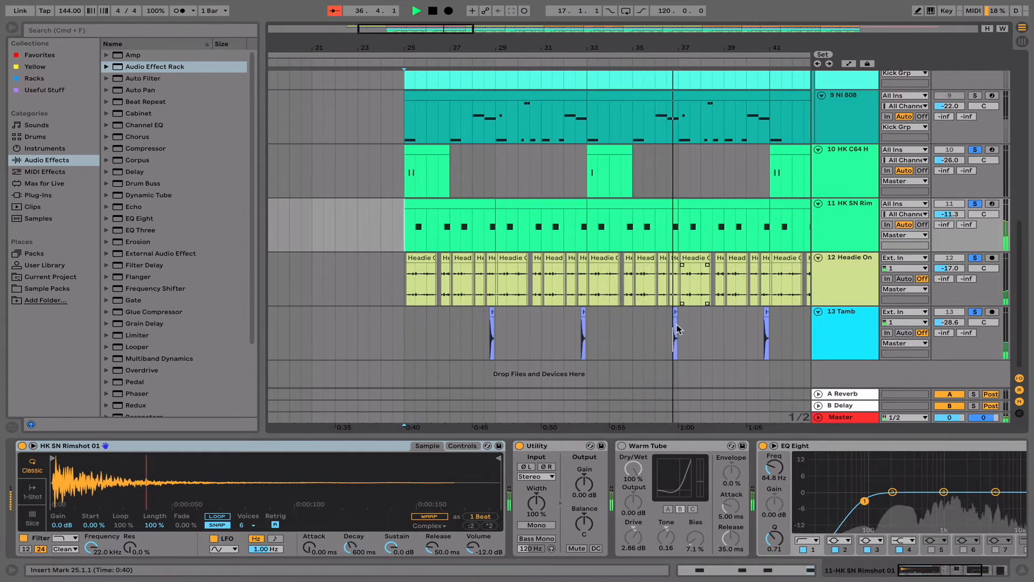
- Add the 9 NI 808, 8 Kick Layer and 7 SE Kick tracks to the solos to hear them with the percussion
scroll(674, 331, "up", 1)
scroll(674, 334, "up", 7)
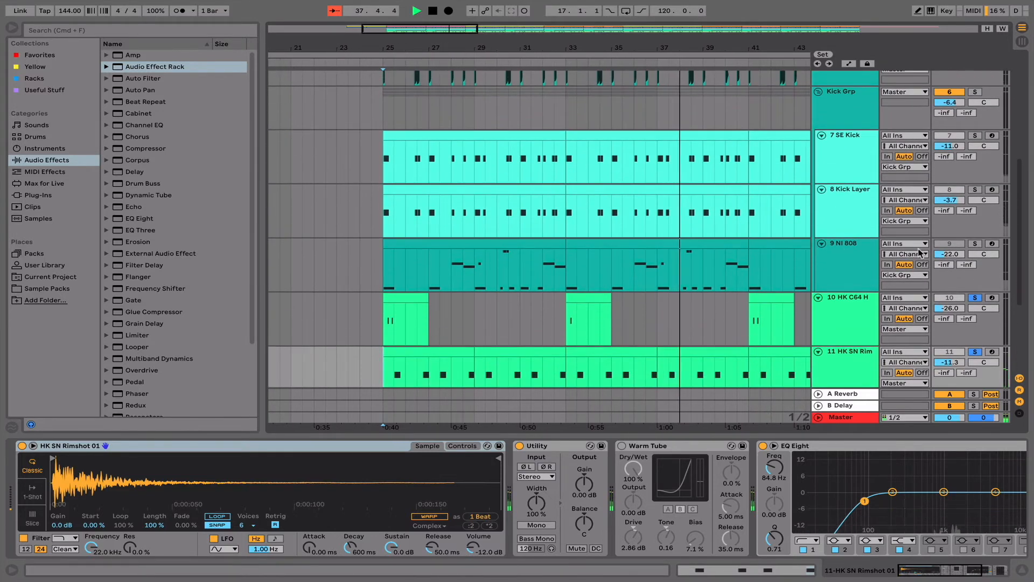
left_click(976, 244)
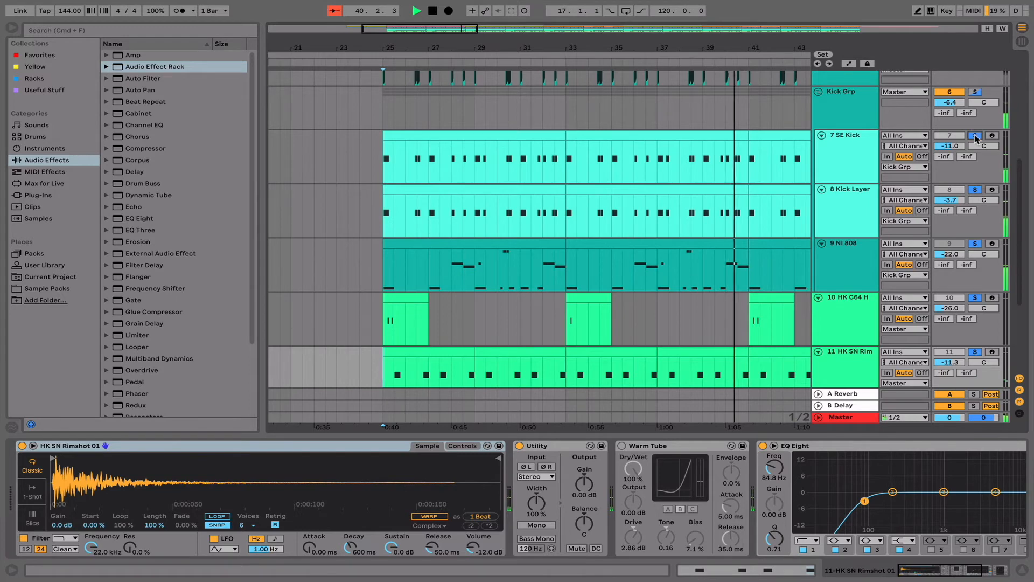
left_click(976, 136)
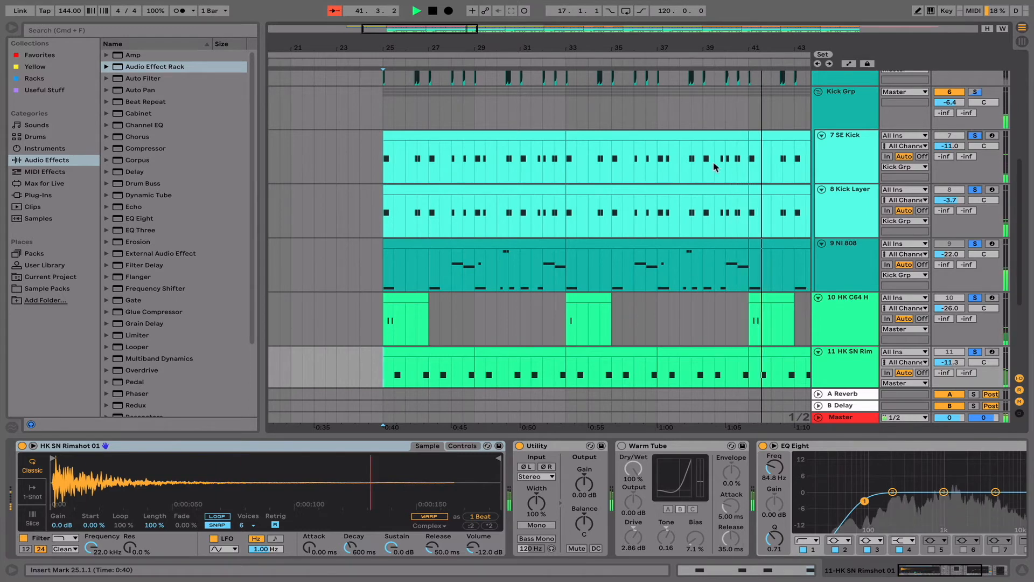
- Stop playback and clear the solos across the sample, kick, 808 and percussion tracks
scroll(546, 173, "up", 10)
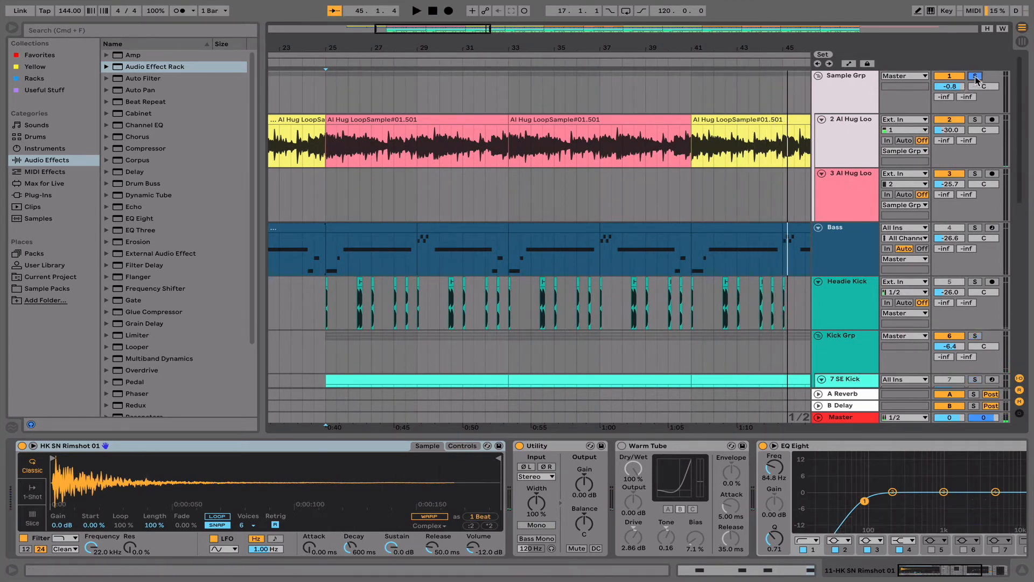
scroll(973, 93, "down", 12)
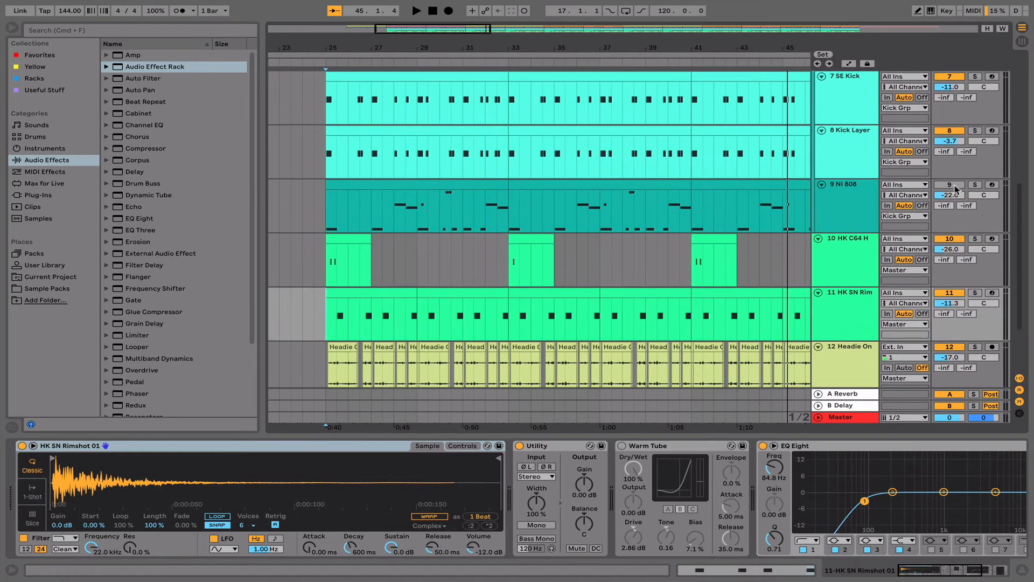
- Play the full arrangement from bar 17, where the Al Hug loop and bass begin
scroll(580, 260, "down", 5)
scroll(581, 259, "up", 12)
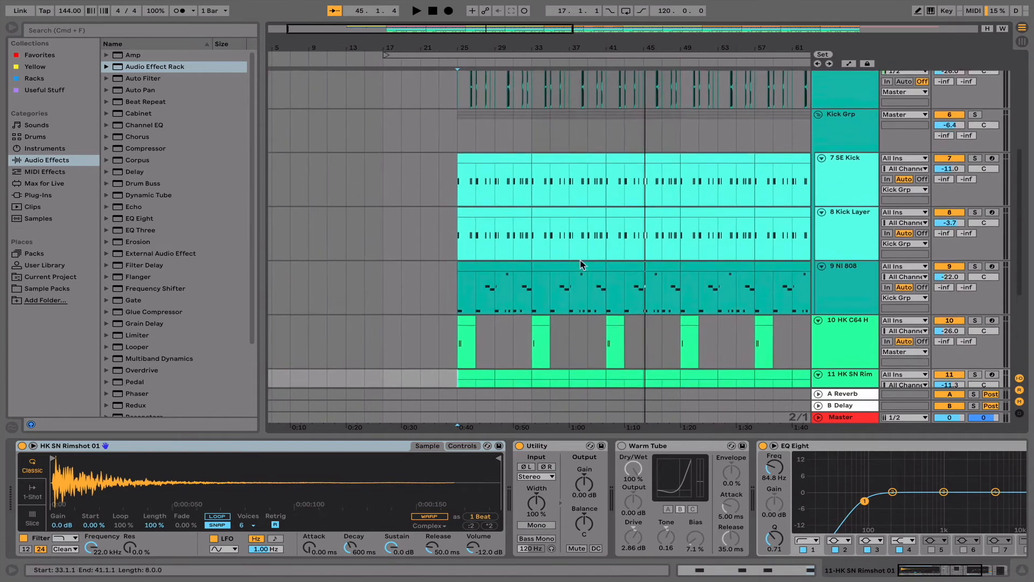
scroll(580, 259, "up", 1)
scroll(580, 260, "down", 6)
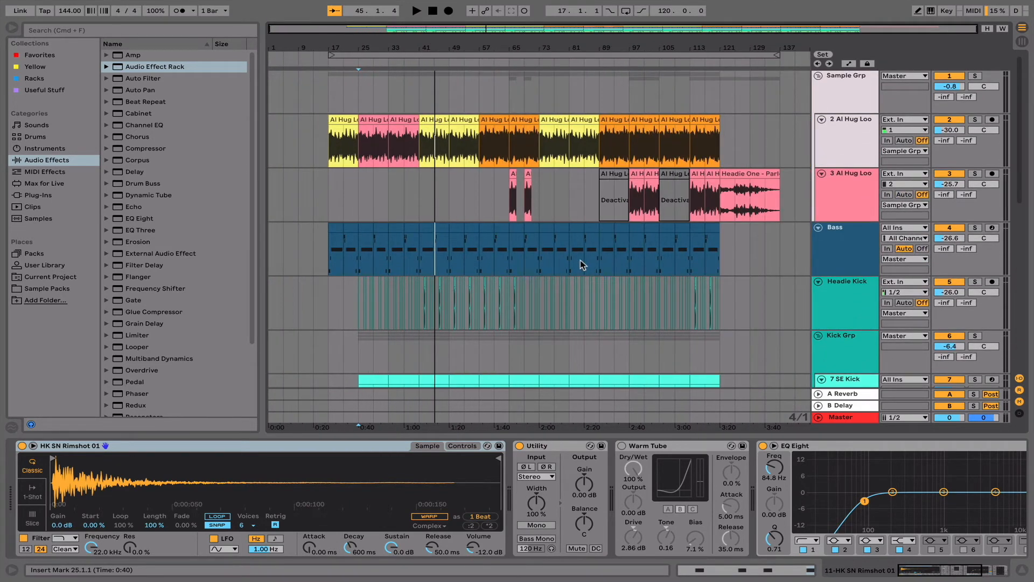
left_click(326, 96)
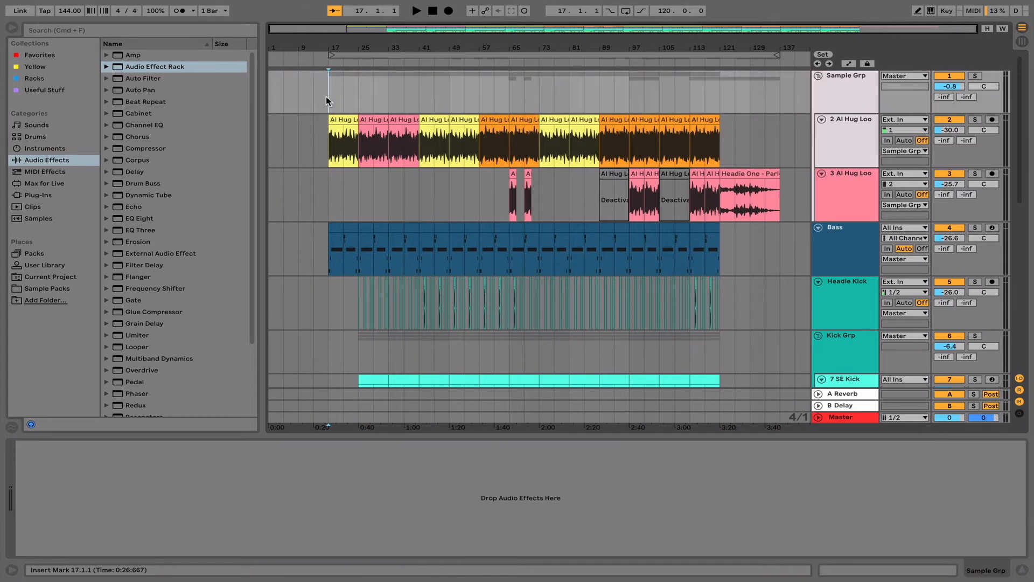
left_click(326, 128)
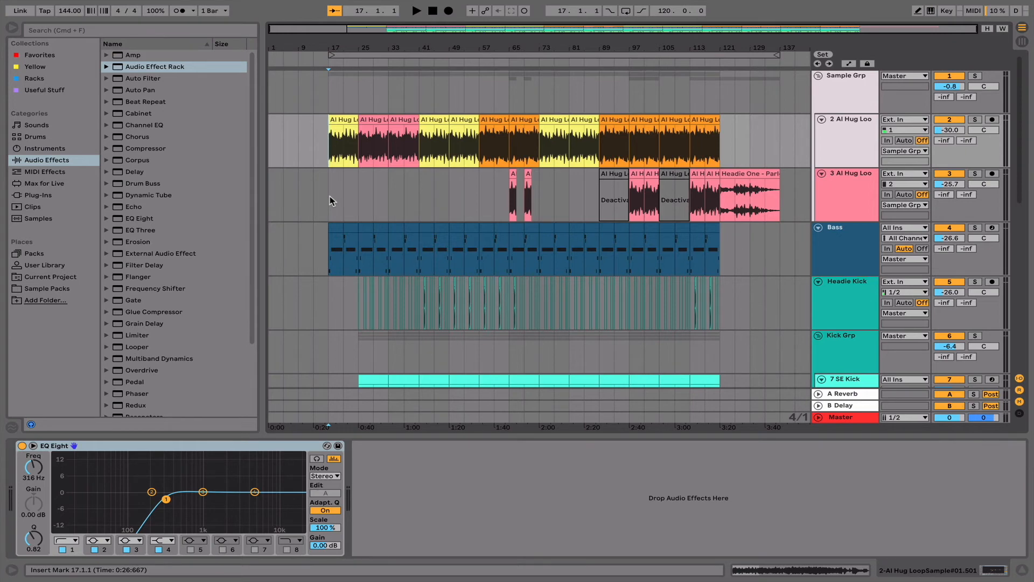
key("space")
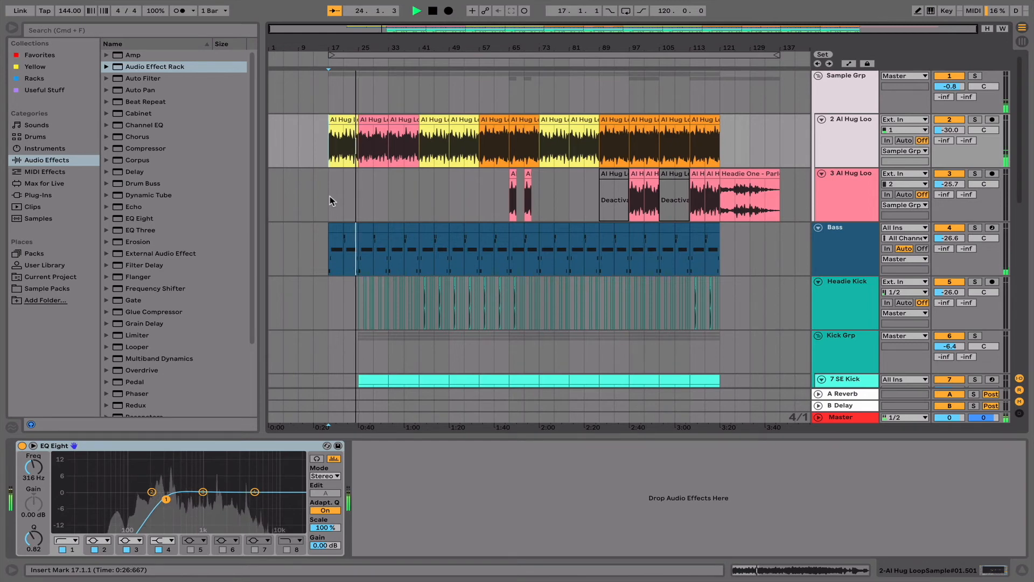
- Collapse the Sample Grp tracks during playback and turn Follow back on
left_click(818, 76)
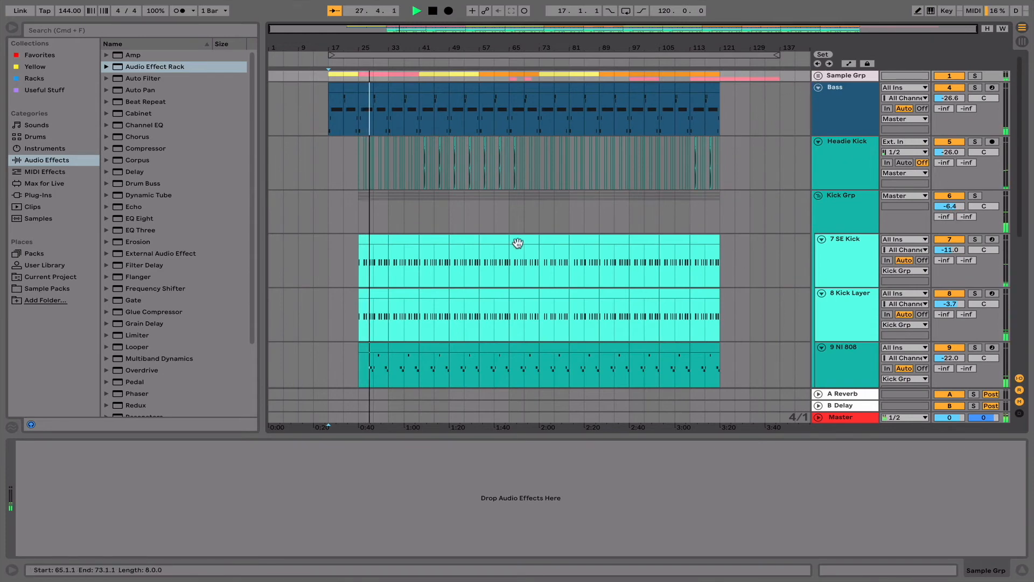
scroll(518, 243, "up", 5)
scroll(518, 243, "left", 5)
scroll(518, 243, "right", 1)
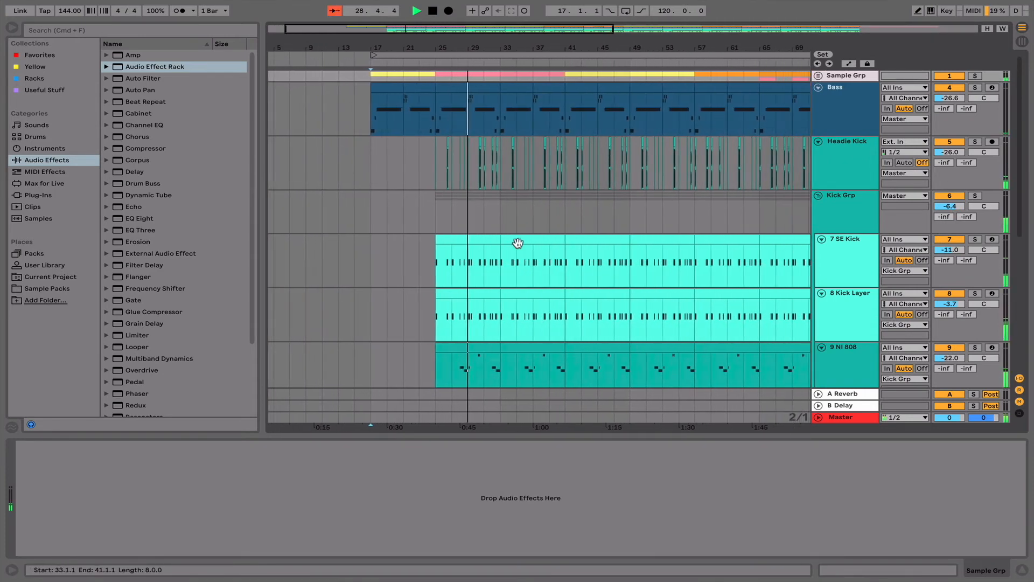
scroll(518, 243, "right", 3)
scroll(517, 243, "down", 1)
scroll(518, 243, "up", 1)
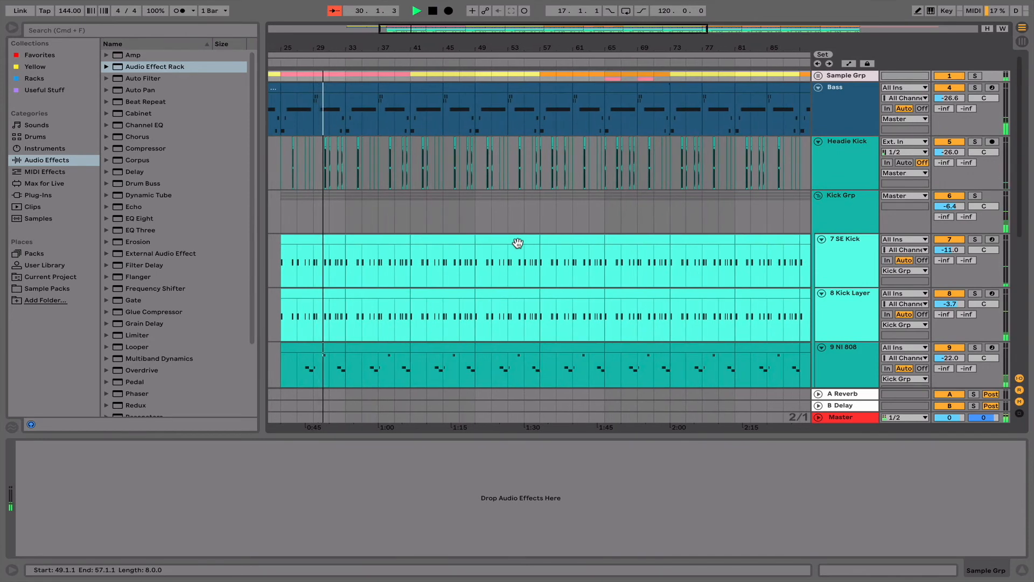
left_click(335, 12)
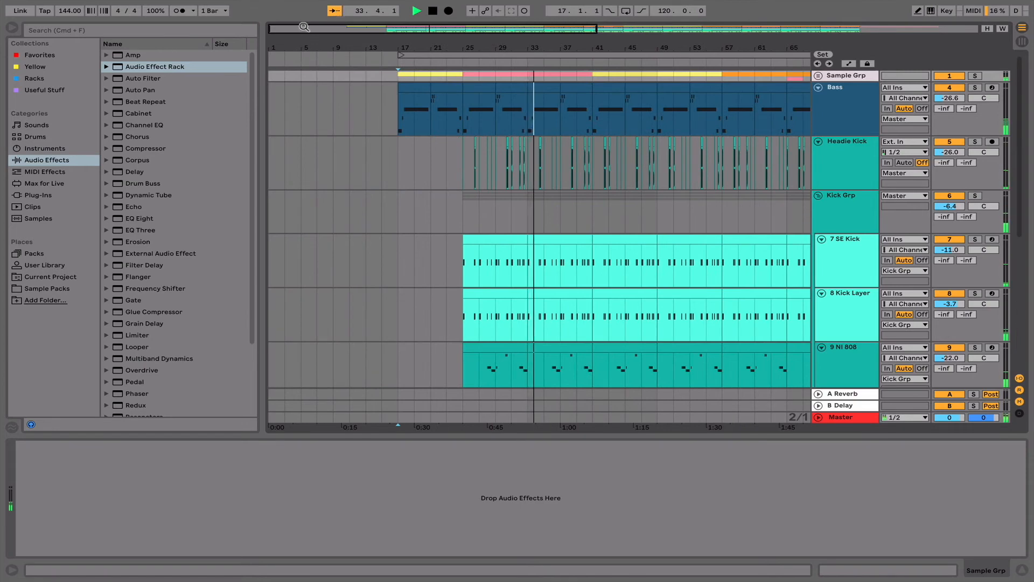
left_click(335, 12)
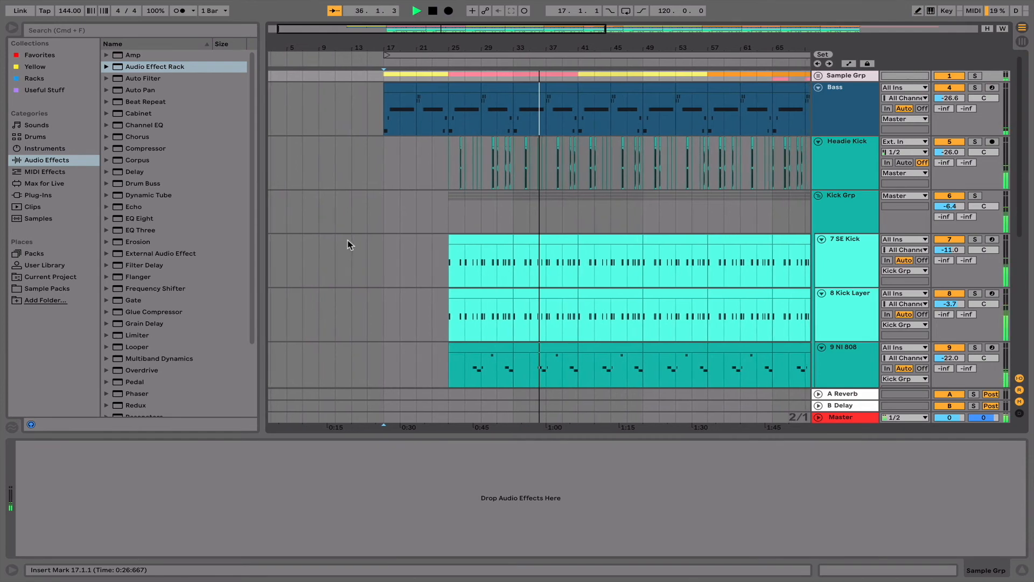
- Examine the 808, percussion and kick patterns up close during playback, re-enabling Follow
scroll(347, 240, "down", 5)
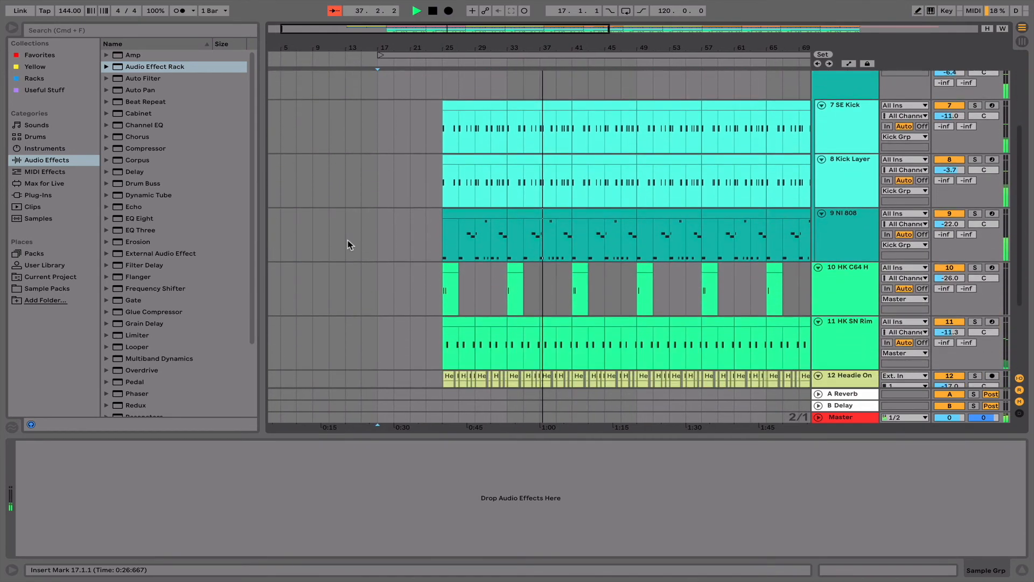
scroll(347, 240, "down", 4)
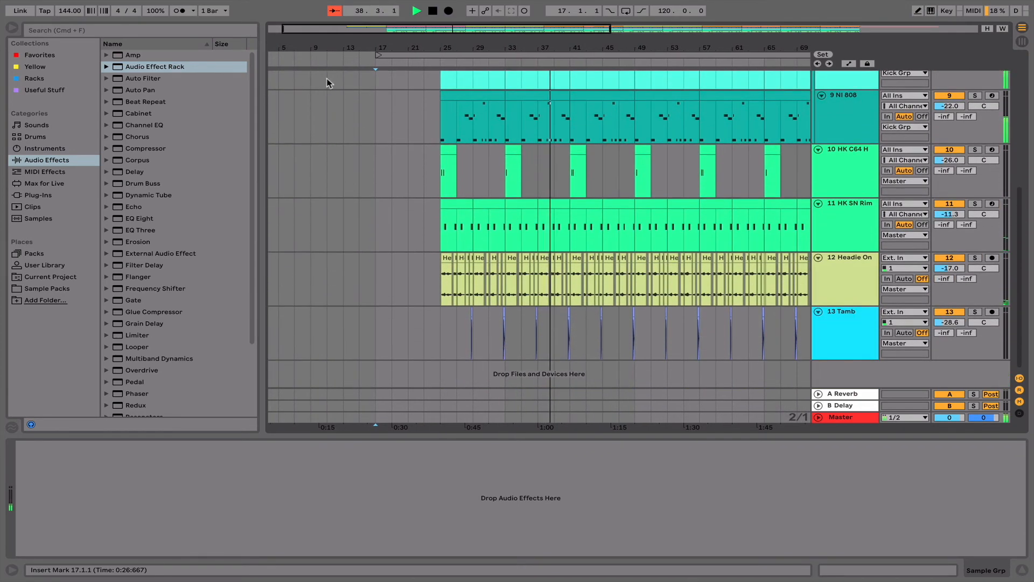
left_click(335, 11)
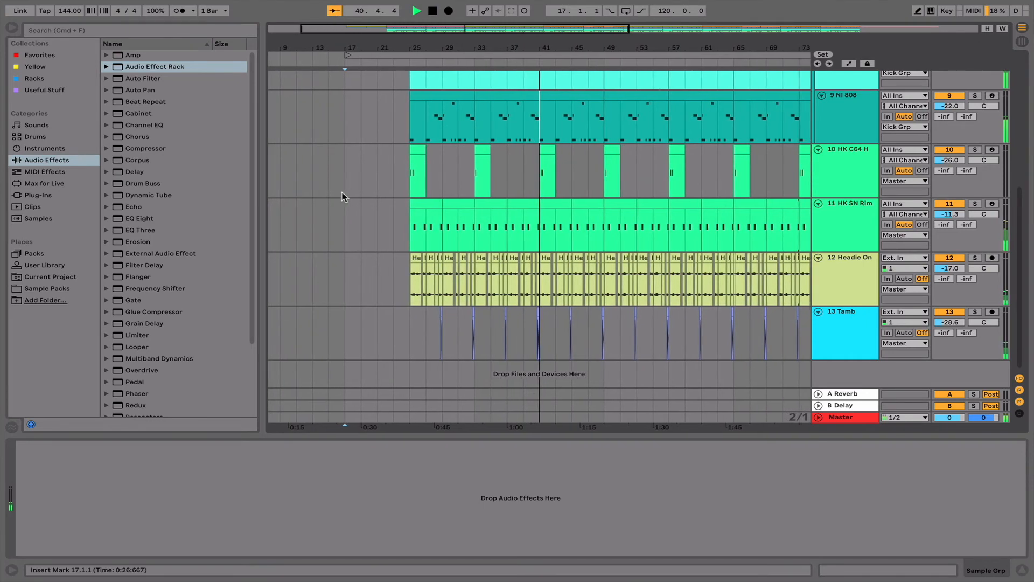
scroll(344, 192, "up", 6)
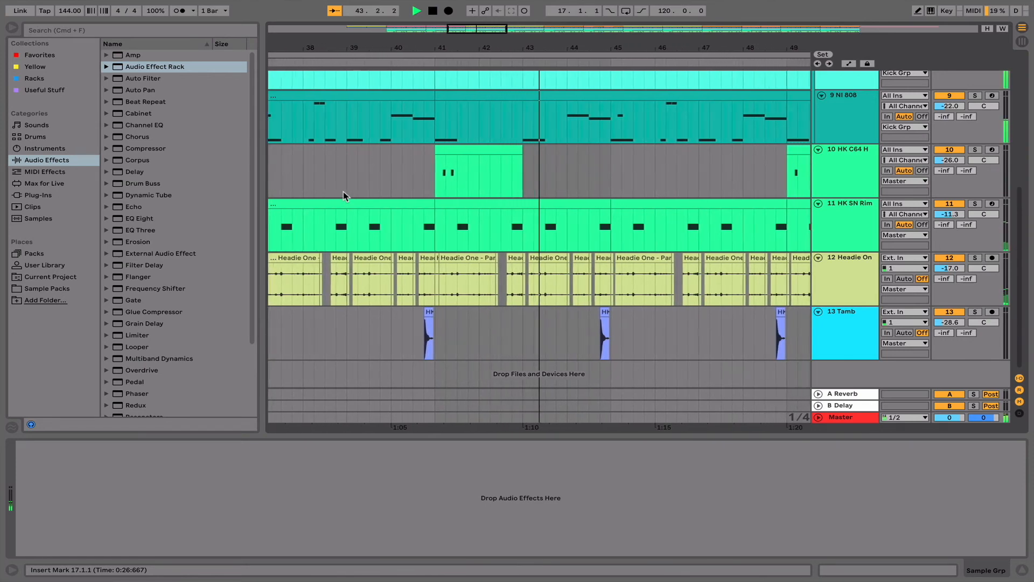
scroll(344, 192, "up", 8)
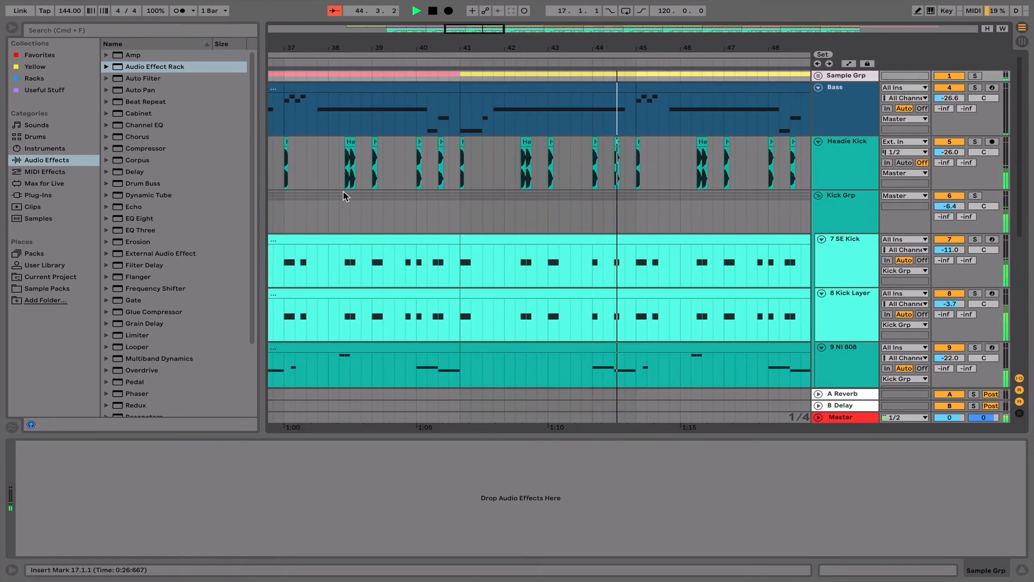
left_click(335, 11)
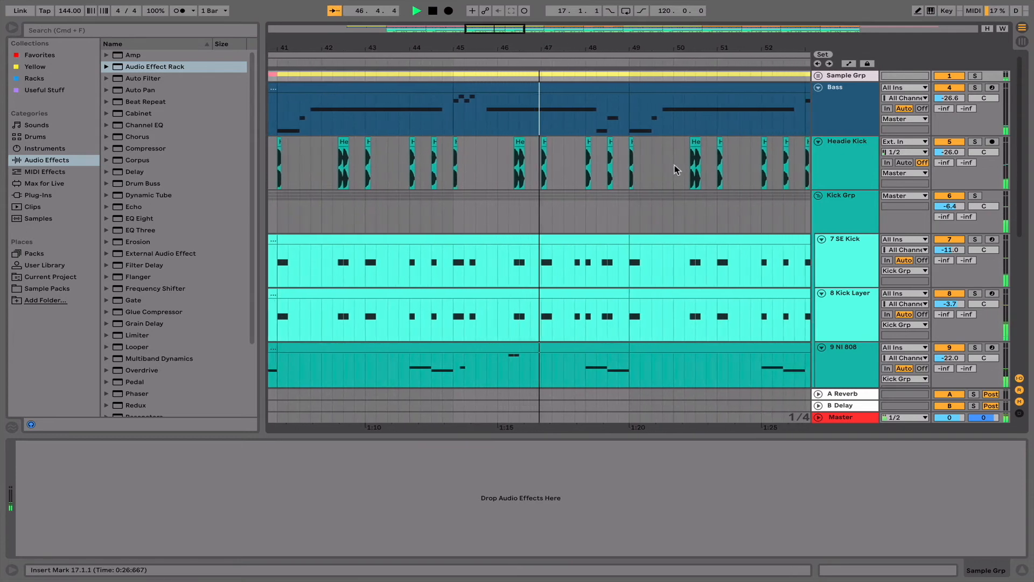
- Collapse the Kick Grp and the 11 HK SN Rim track while the arrangement plays
left_click(819, 196)
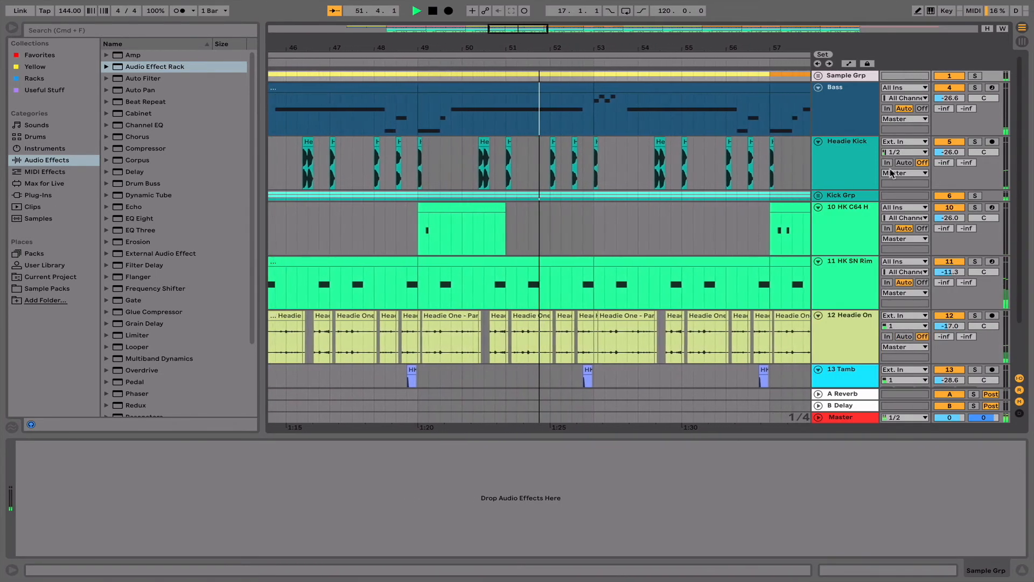
left_click(819, 263)
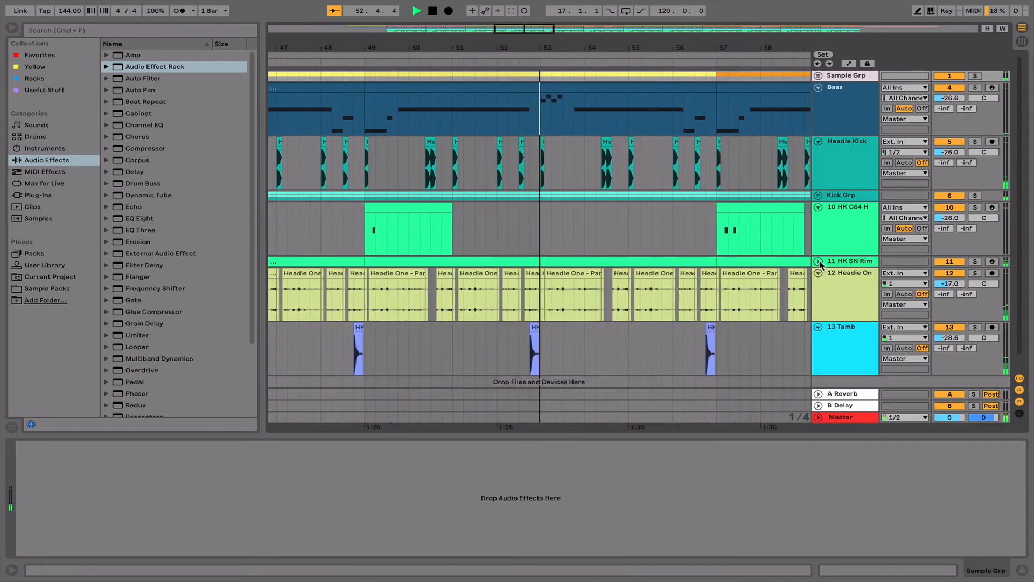
scroll(749, 259, "left", 1)
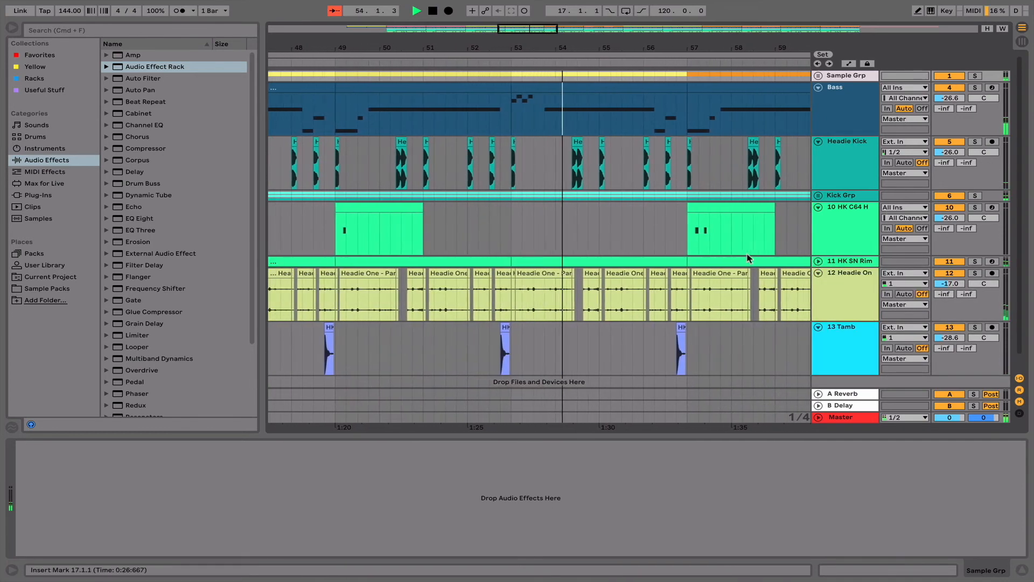
scroll(748, 260, "left", 1)
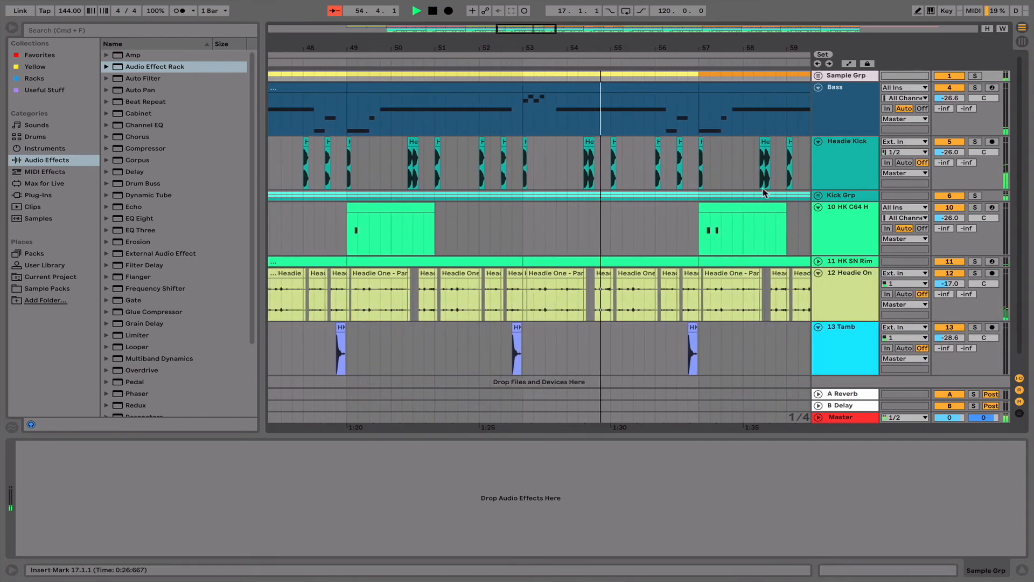
- Expand the Sample Grp to show both Al Hug loop tracks approaching bar 65, and resume Follow
left_click(819, 76)
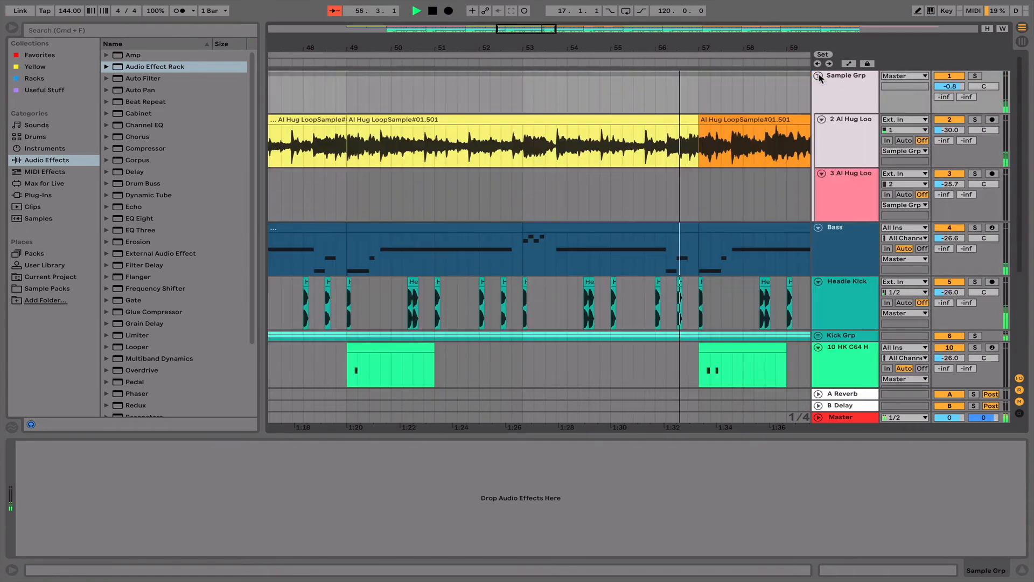
scroll(741, 162, "down", 3)
scroll(741, 162, "right", 5)
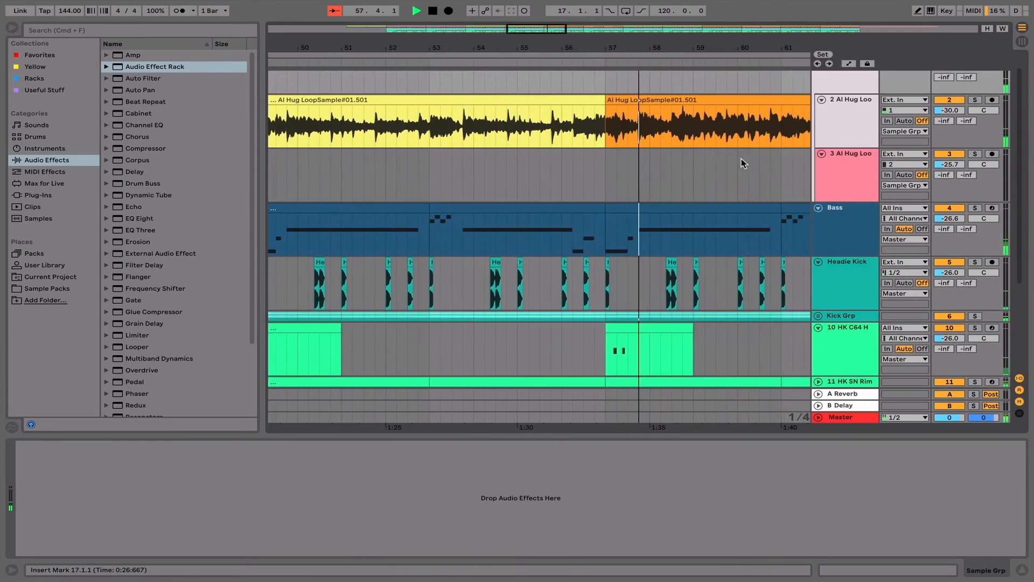
scroll(741, 158, "up", 3)
scroll(741, 158, "right", 3)
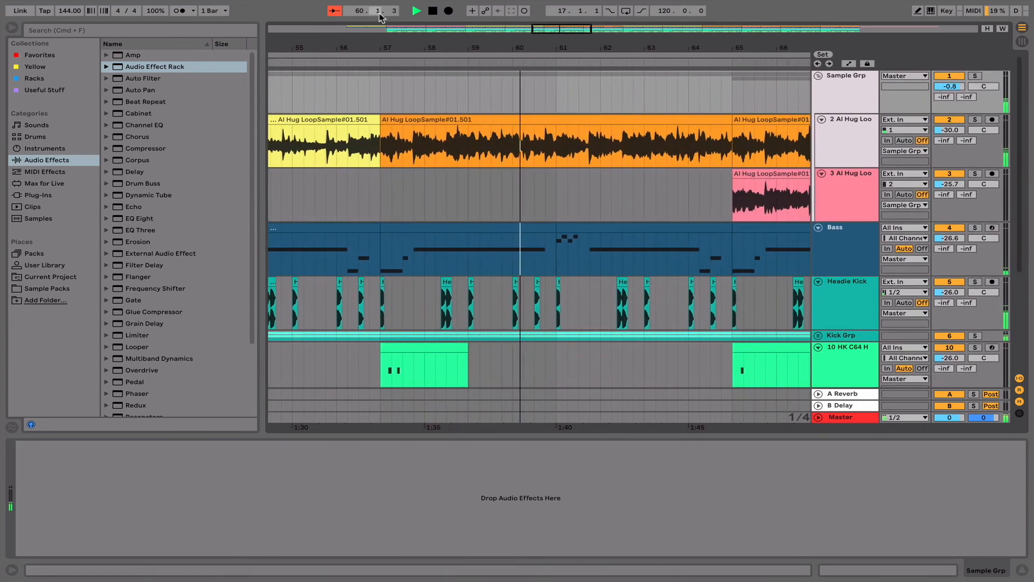
left_click(338, 13)
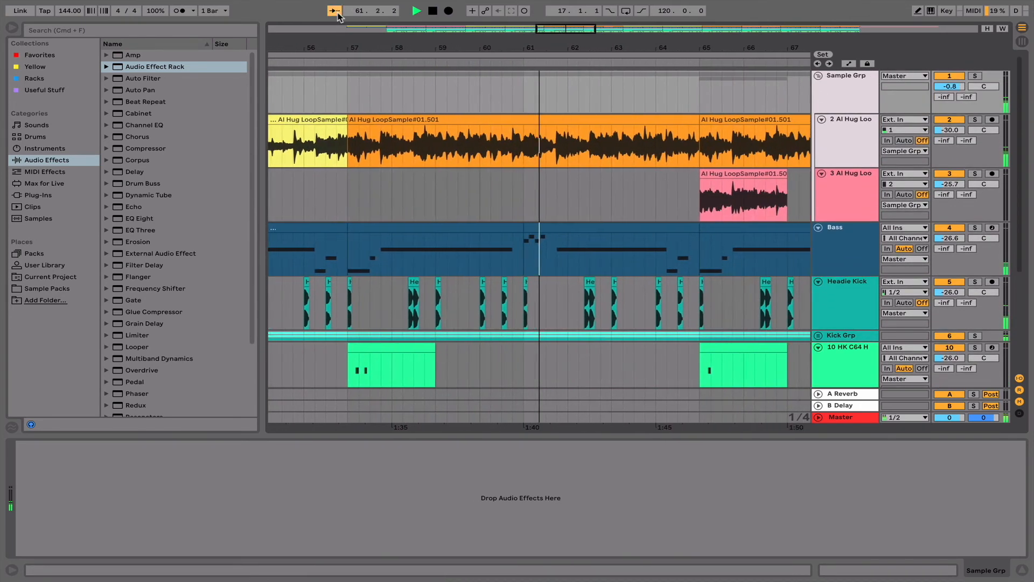
- Select the Bass clip at bar 65 and expand the Kick Grp and 11 HK SN Rim tracks
left_click(671, 231)
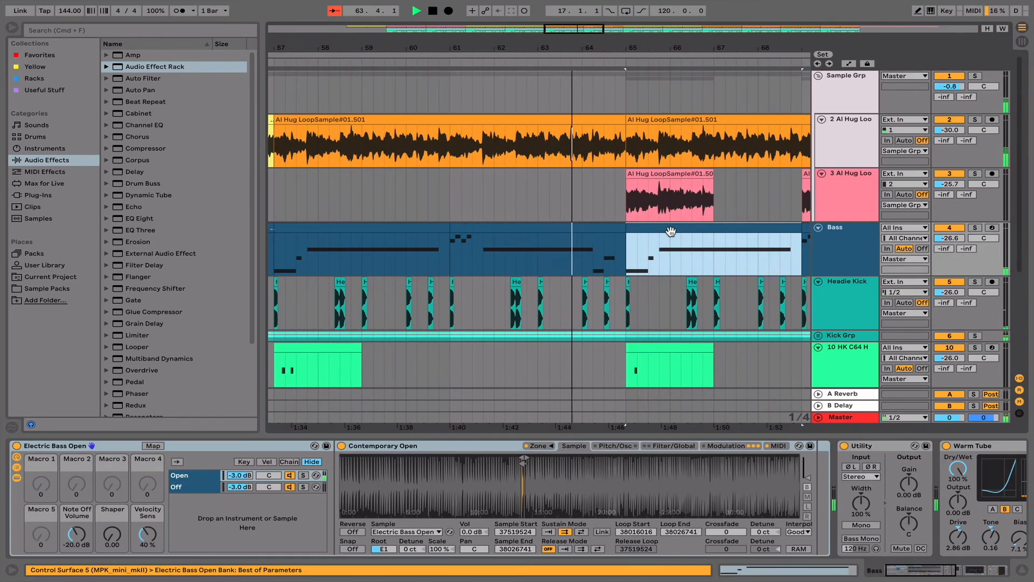
scroll(671, 231, "down", 3)
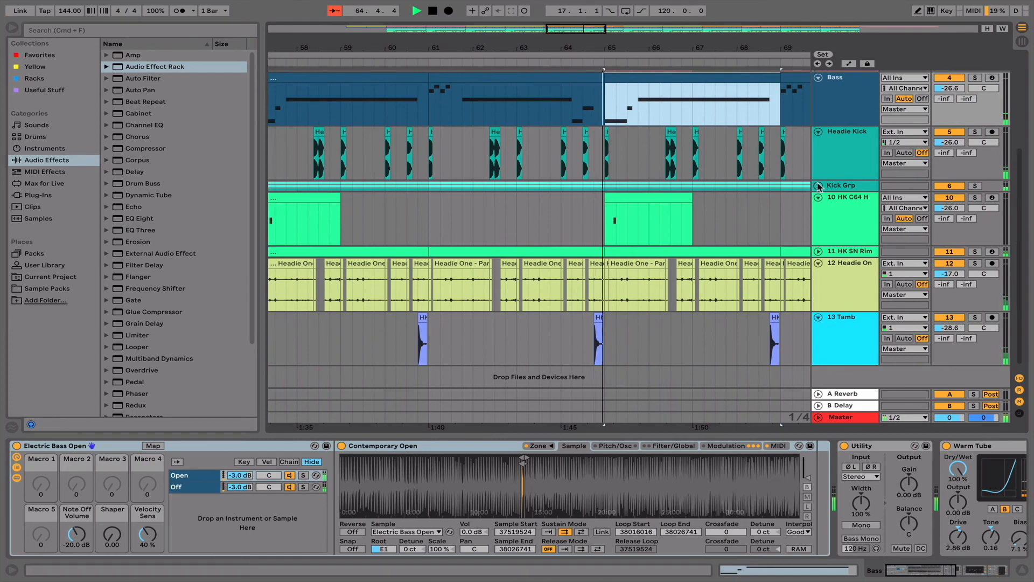
left_click(818, 185)
scroll(755, 244, "down", 4)
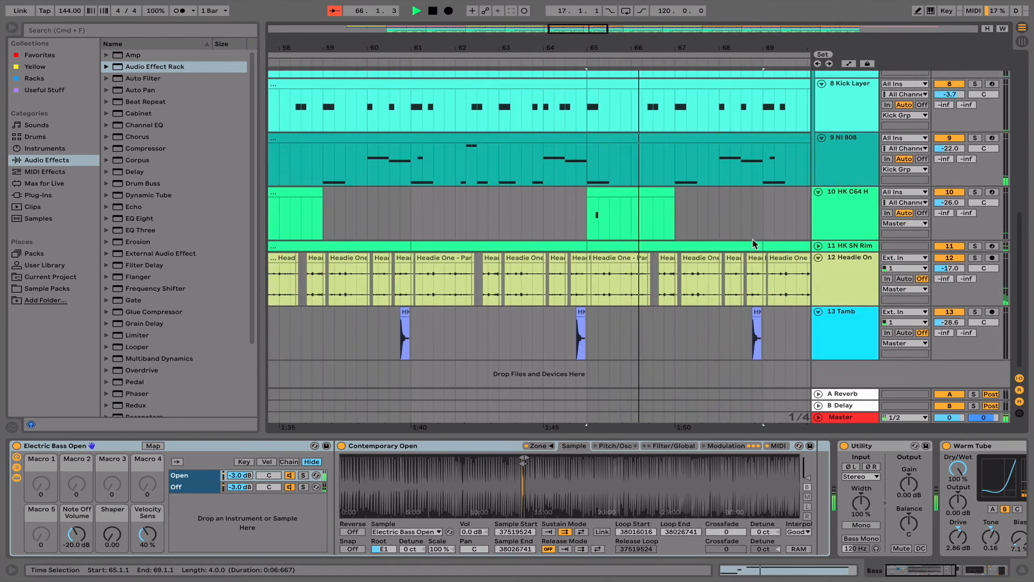
left_click(819, 247)
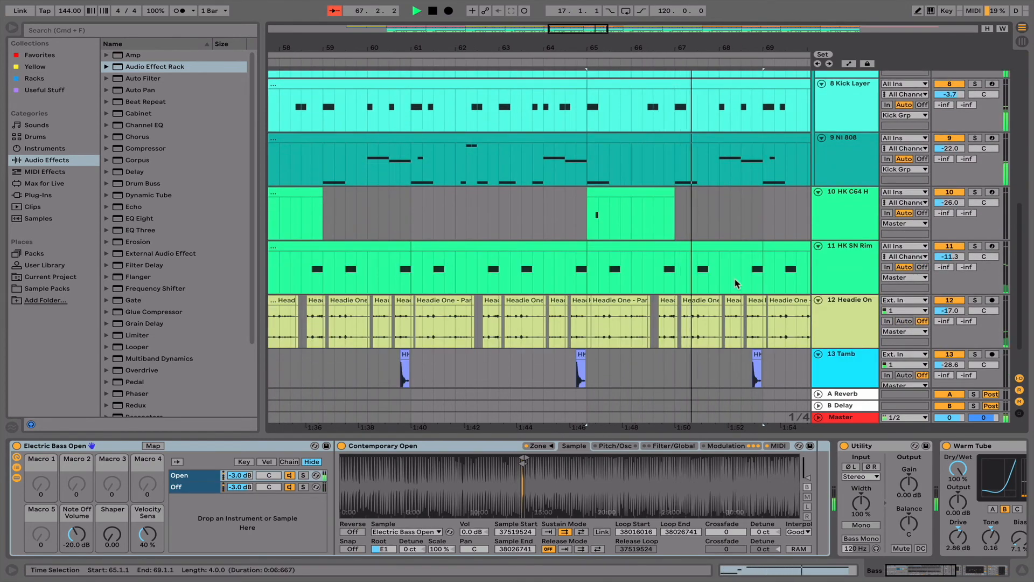
- Open the 9 NI 808 clip starting at bar 73 to show its MIDI notes
scroll(737, 284, "down", 2)
scroll(737, 283, "right", 2)
scroll(736, 284, "right", 4)
scroll(736, 281, "up", 5)
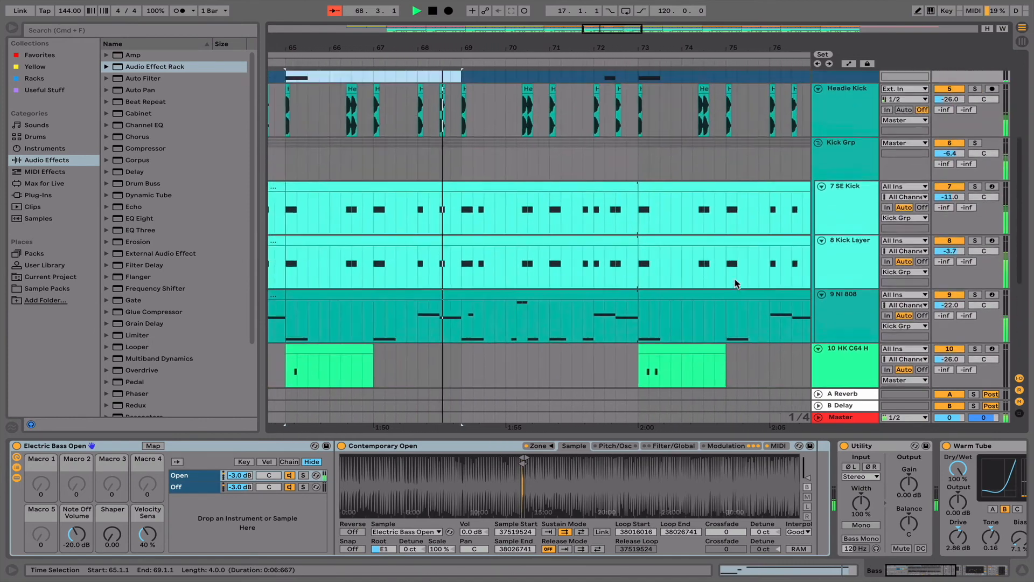
scroll(736, 284, "right", 2)
scroll(736, 284, "up", 5)
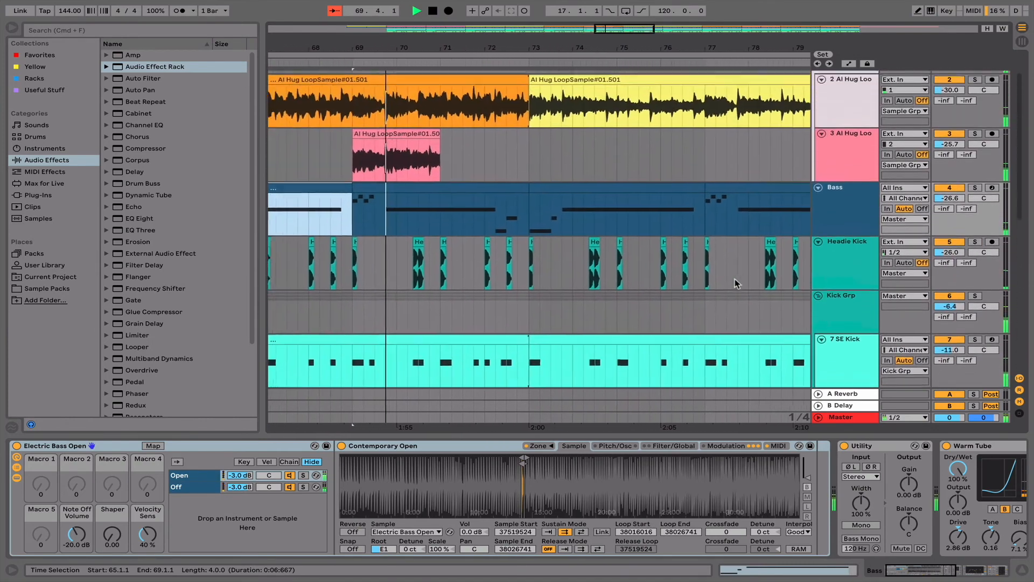
scroll(735, 283, "down", 6)
scroll(735, 282, "right", 1)
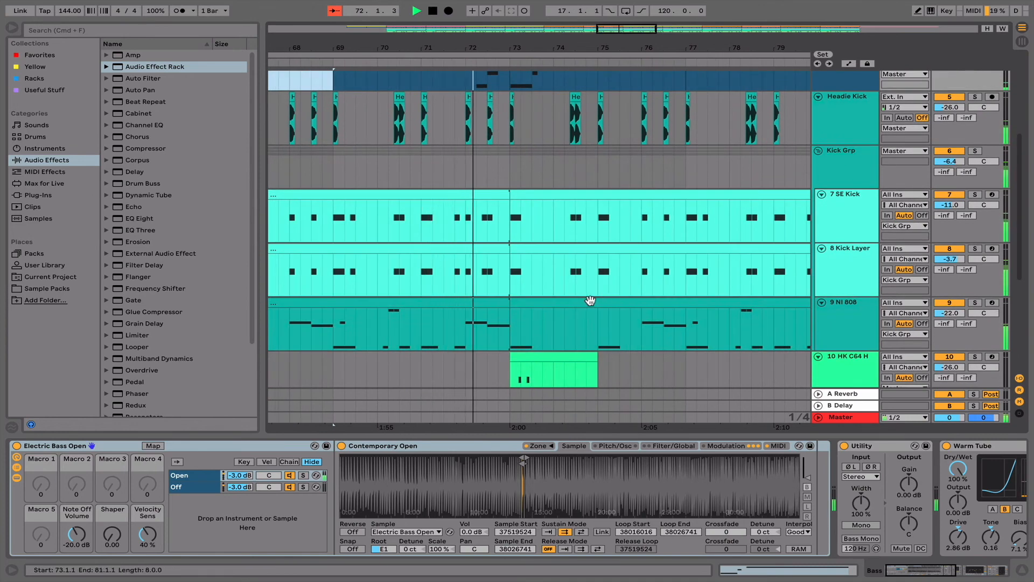
double_click(609, 303)
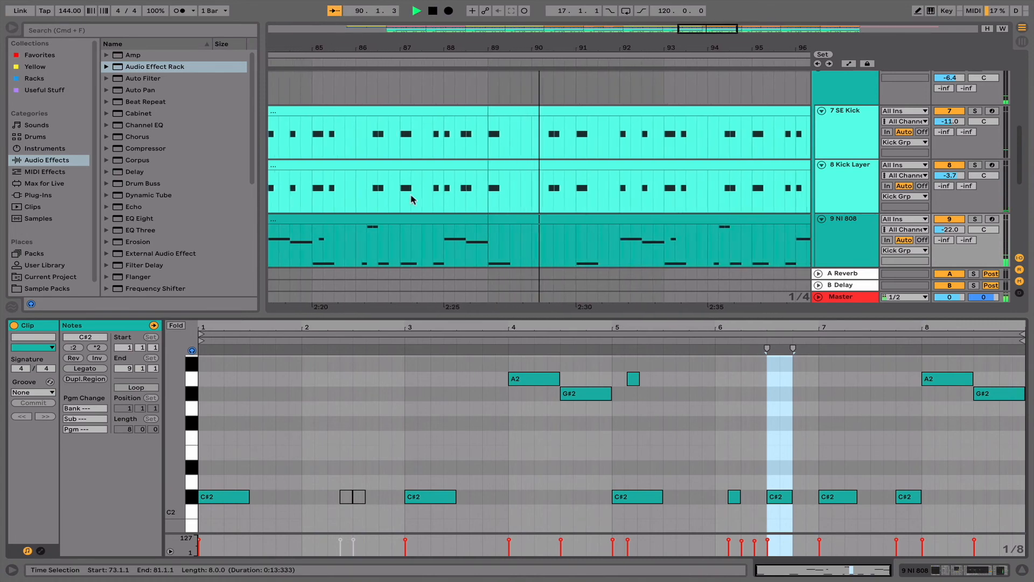
- Look over the 808 and percussion tracks during playback and show the 9 NI 808 device chain instead of the clip notes
scroll(411, 197, "down", 3)
scroll(411, 199, "down", 3)
scroll(411, 200, "up", 2)
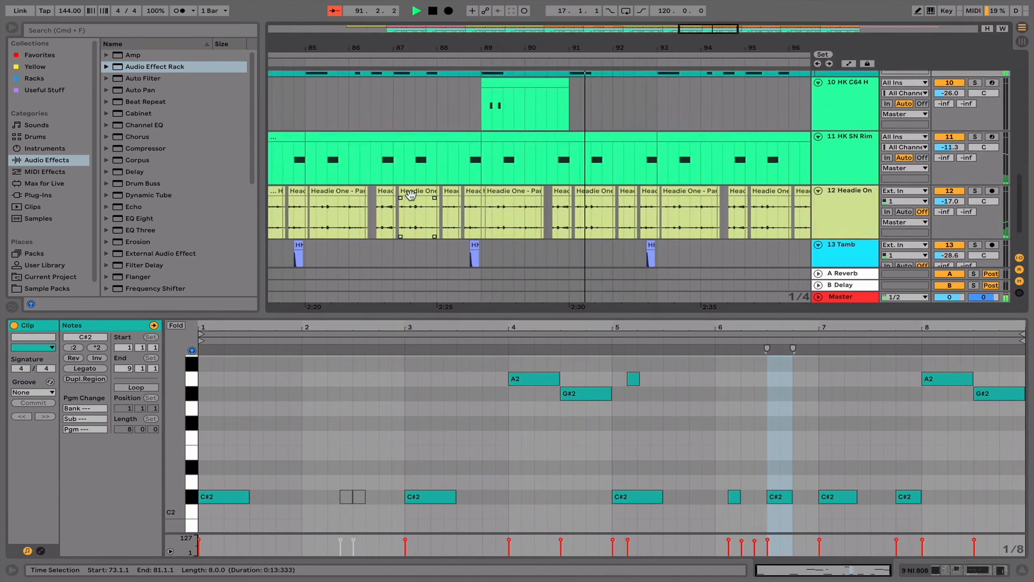
scroll(411, 199, "up", 4)
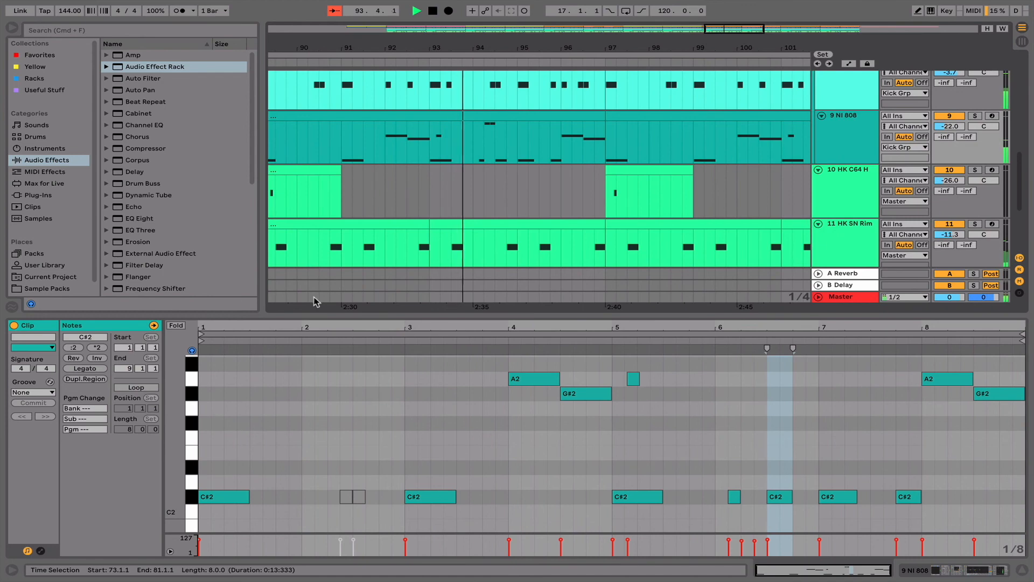
key("shift+Tab")
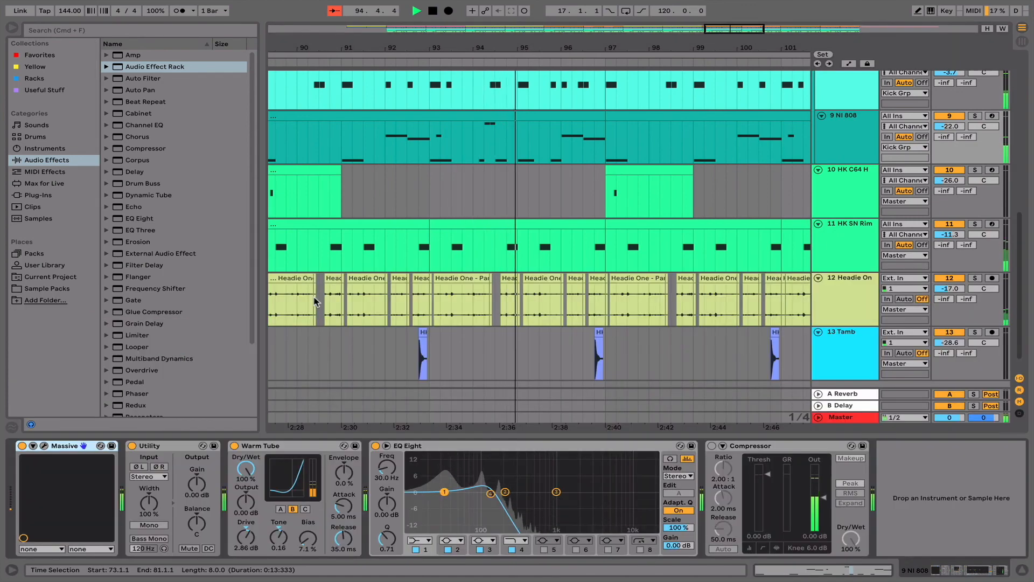
- Show the Master track's device chain and look through its effects as far as the Limiter
left_click(839, 419)
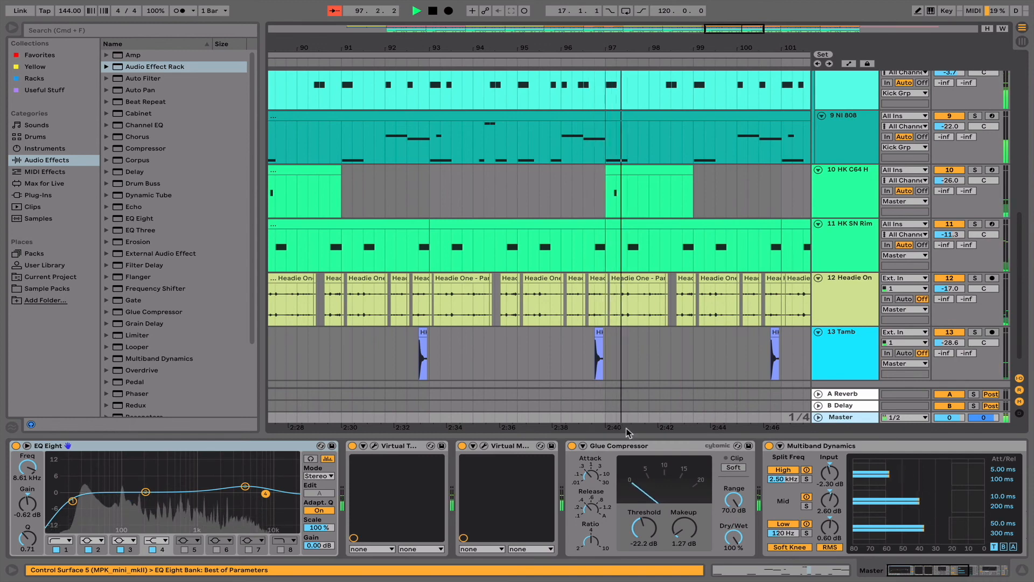
scroll(682, 477, "right", 3)
scroll(682, 477, "right", 5)
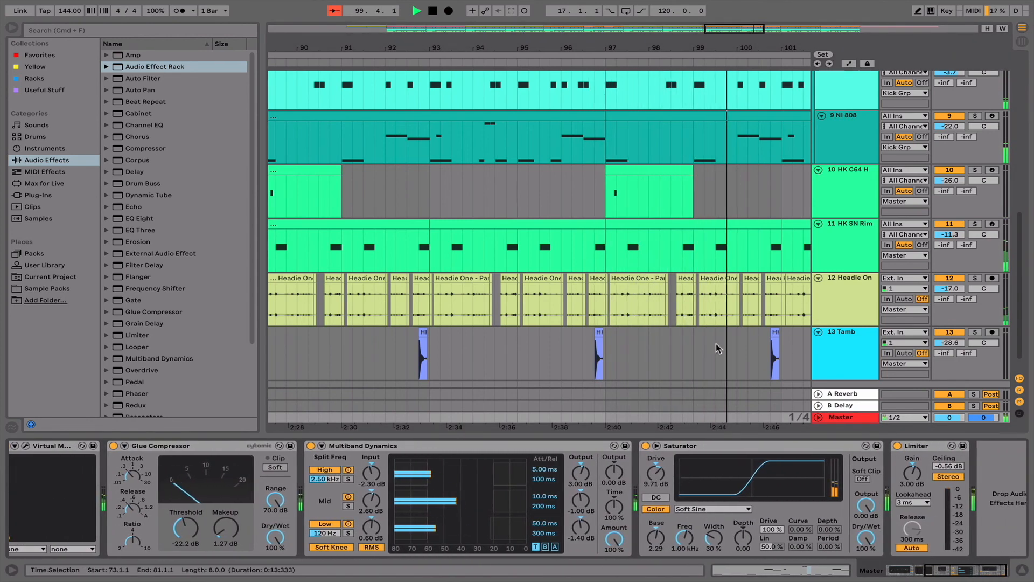
scroll(716, 344, "right", 5)
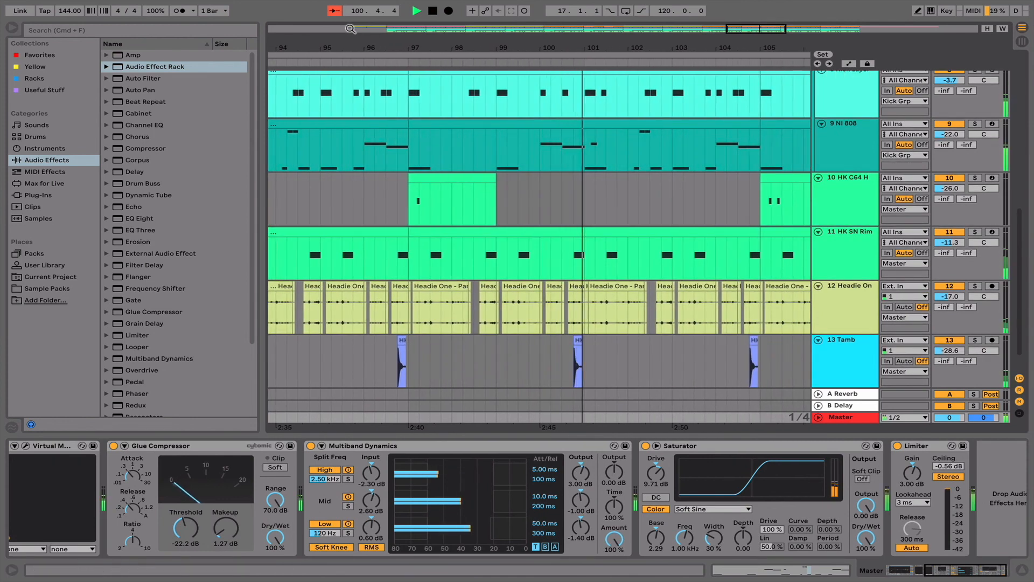
- Resume Follow and show the device chains of tracks 12 Headie One, 11 HK SN Rim, 10 HK C64 H and 9 NI 808 in turn
left_click(334, 11)
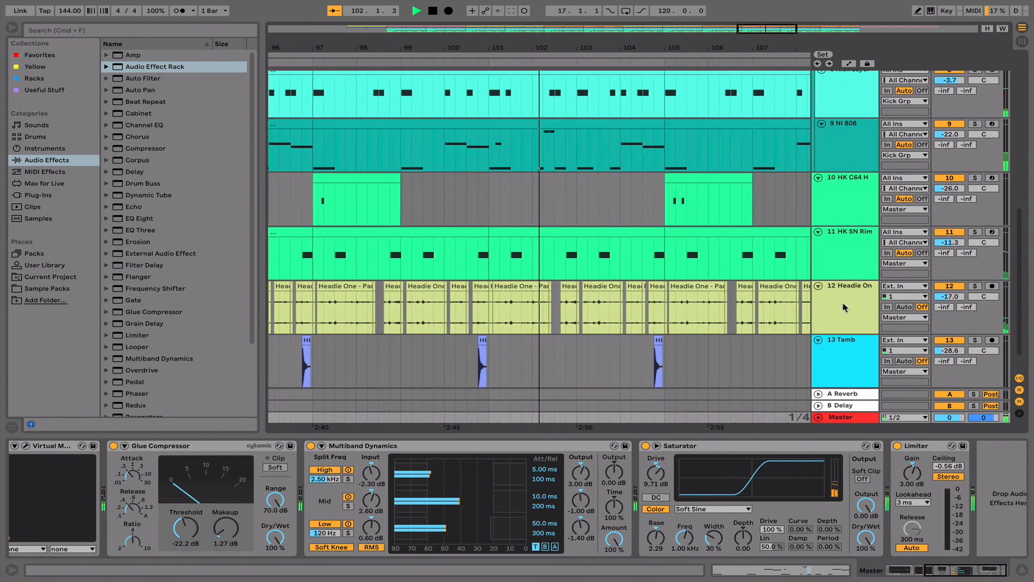
left_click(848, 312)
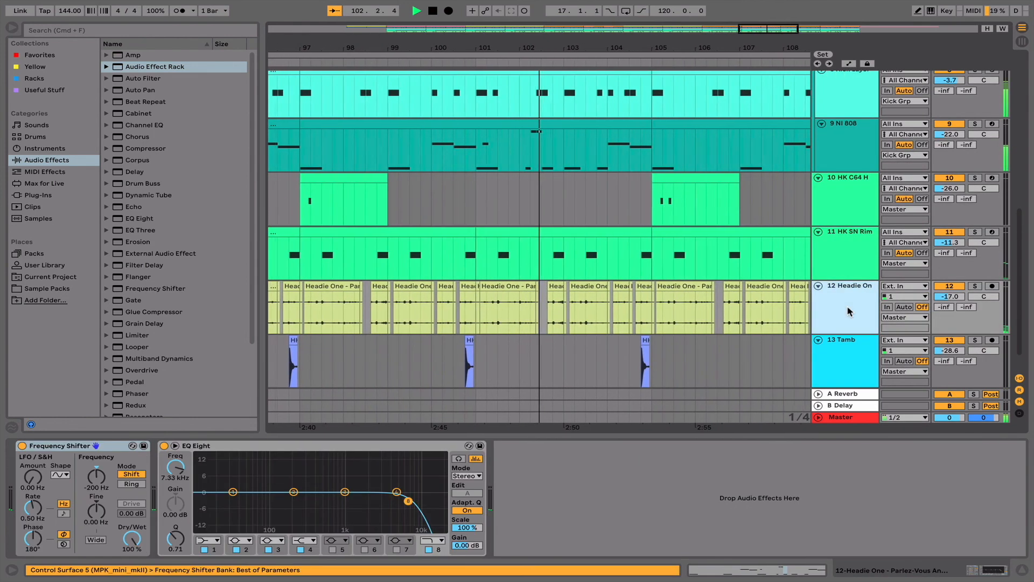
left_click(851, 245)
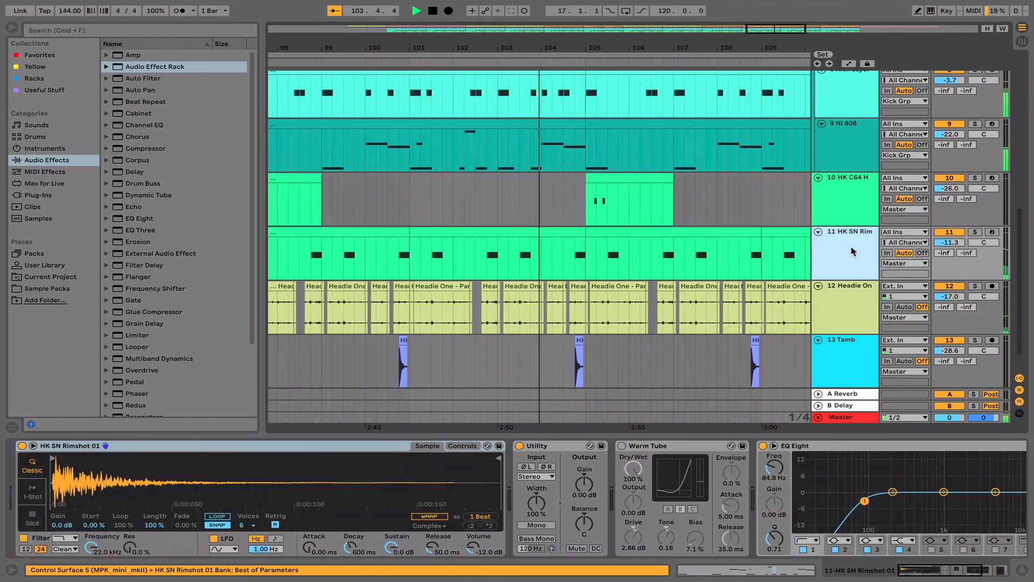
left_click(857, 210)
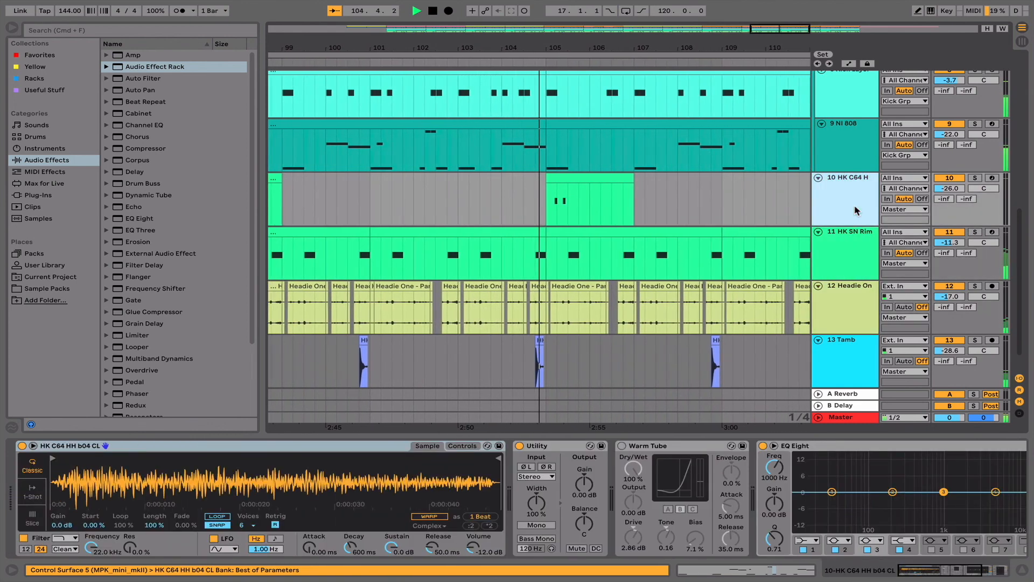
left_click(857, 163)
- Show the device chains of the 8 Kick Layer and Headie Kick tracks in turn
scroll(856, 161, "up", 5)
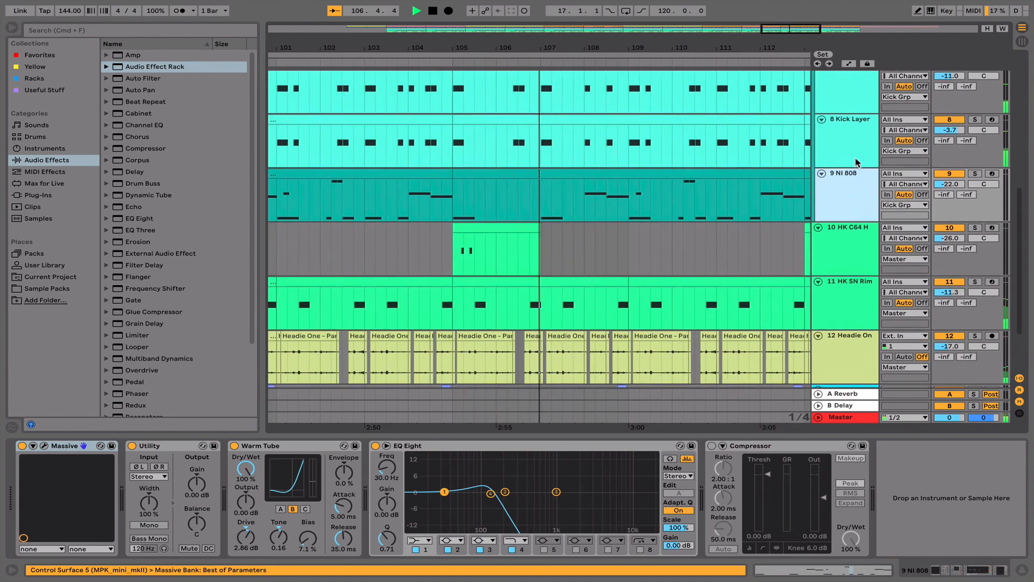
scroll(855, 158, "up", 5)
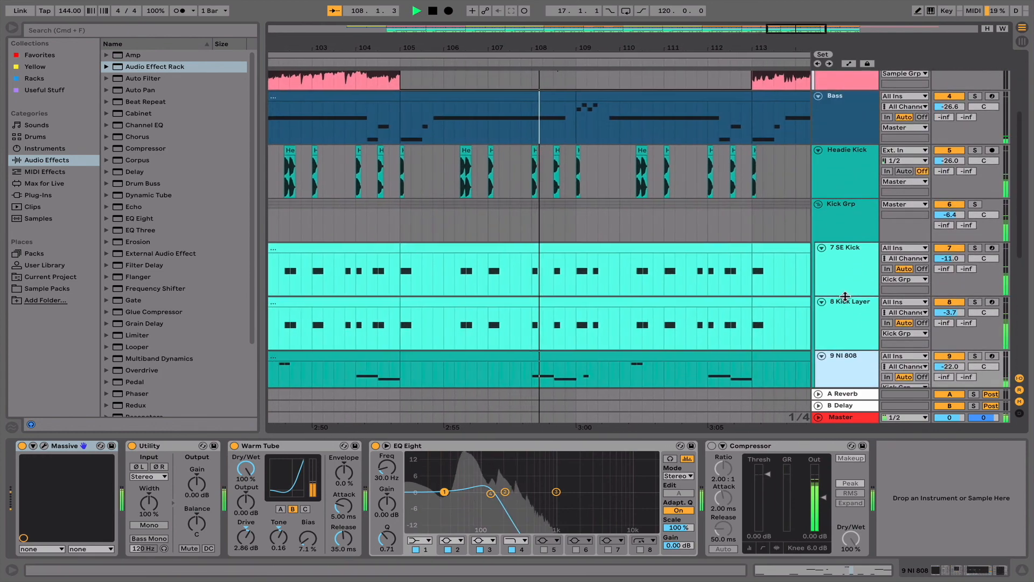
left_click(847, 329)
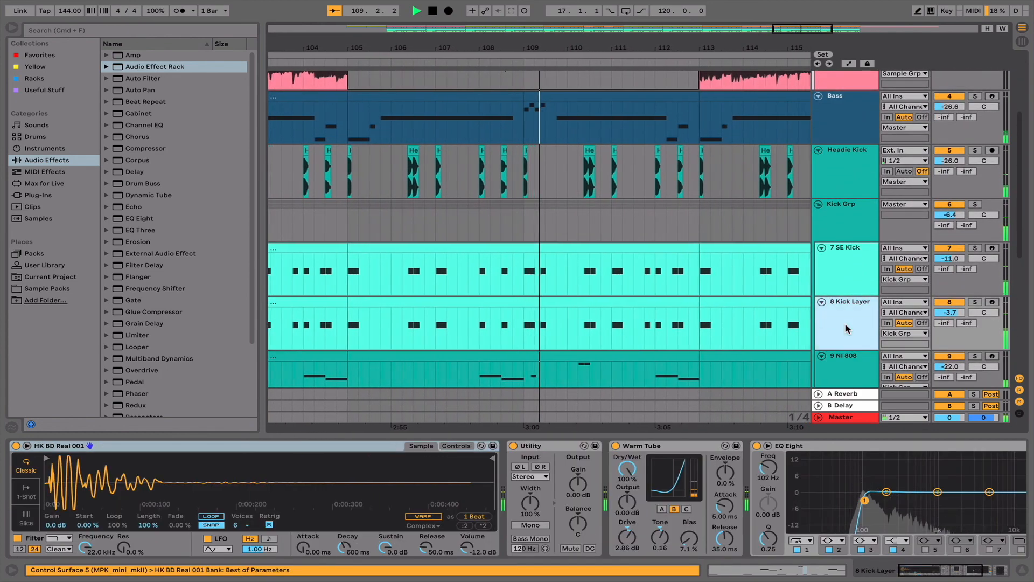
scroll(847, 329, "up", 3)
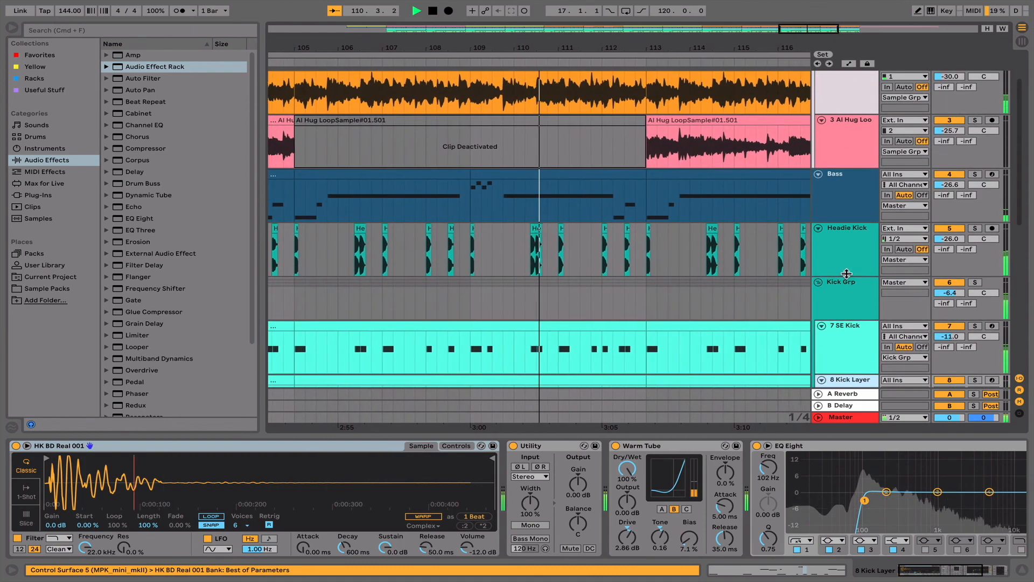
left_click(847, 272)
- Show the effects on the 3 Al Hug Loop track, followed by those on the 2 Al Hug Loop track
scroll(848, 263, "up", 2)
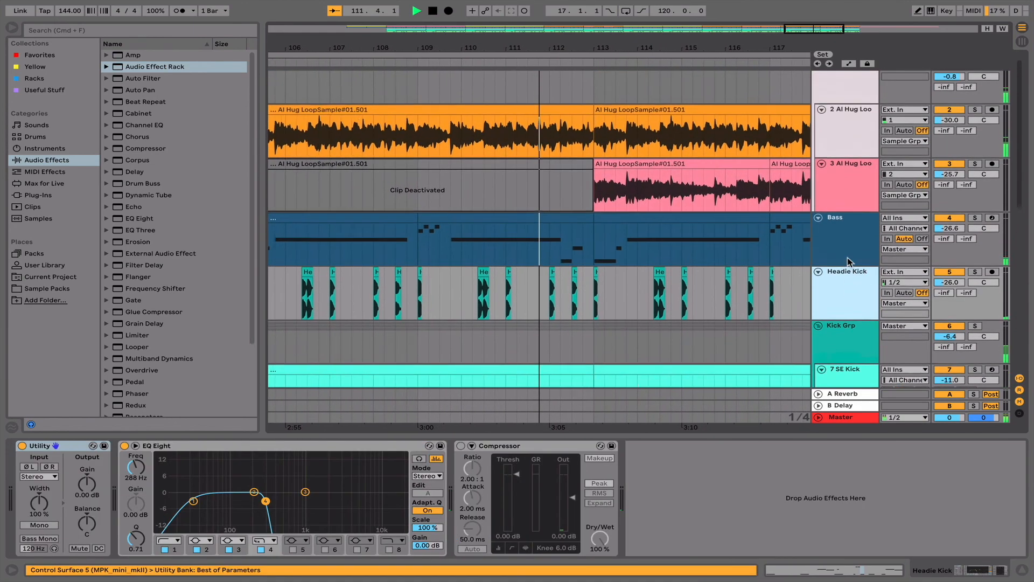
left_click(848, 197)
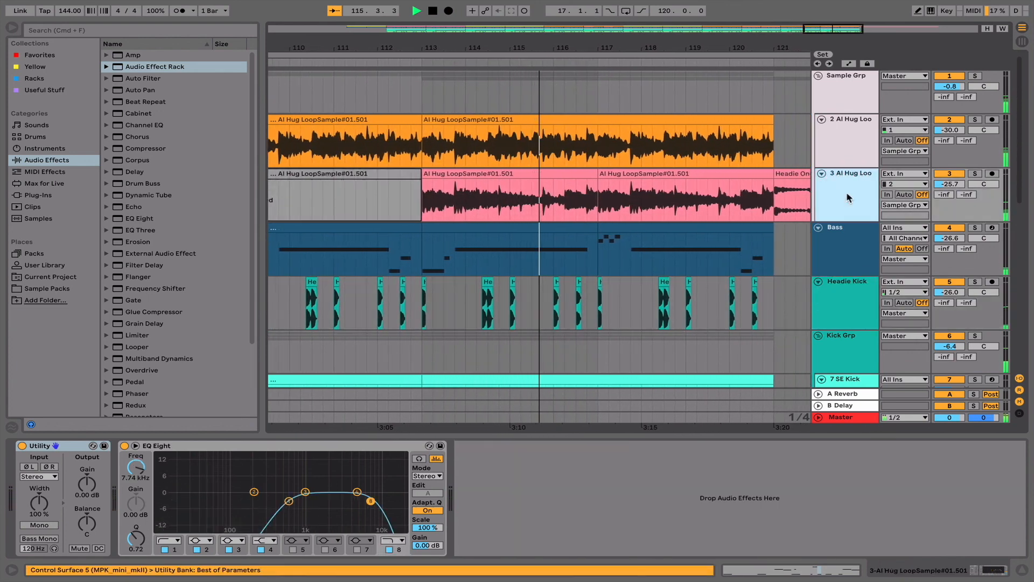
left_click(845, 142)
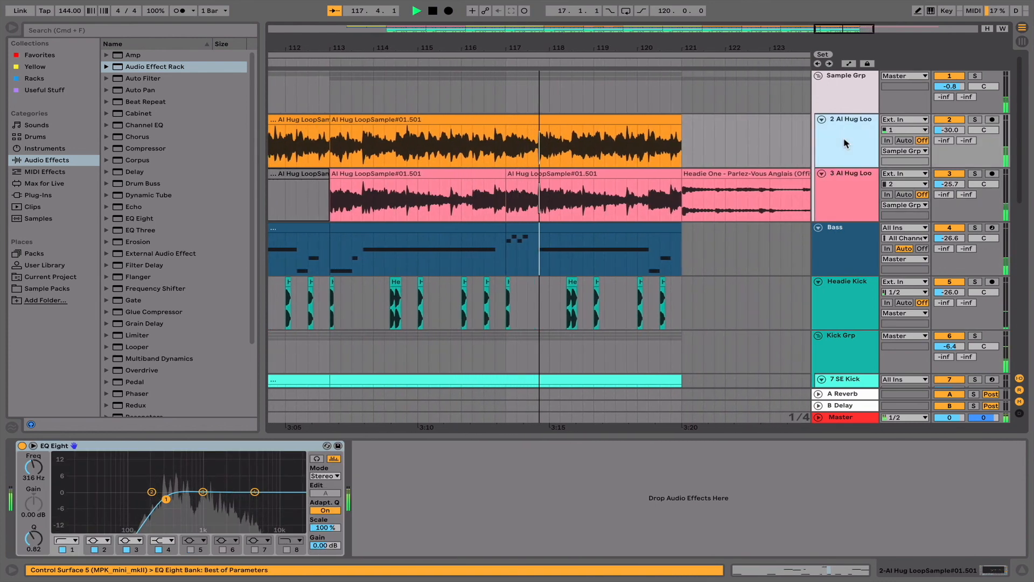